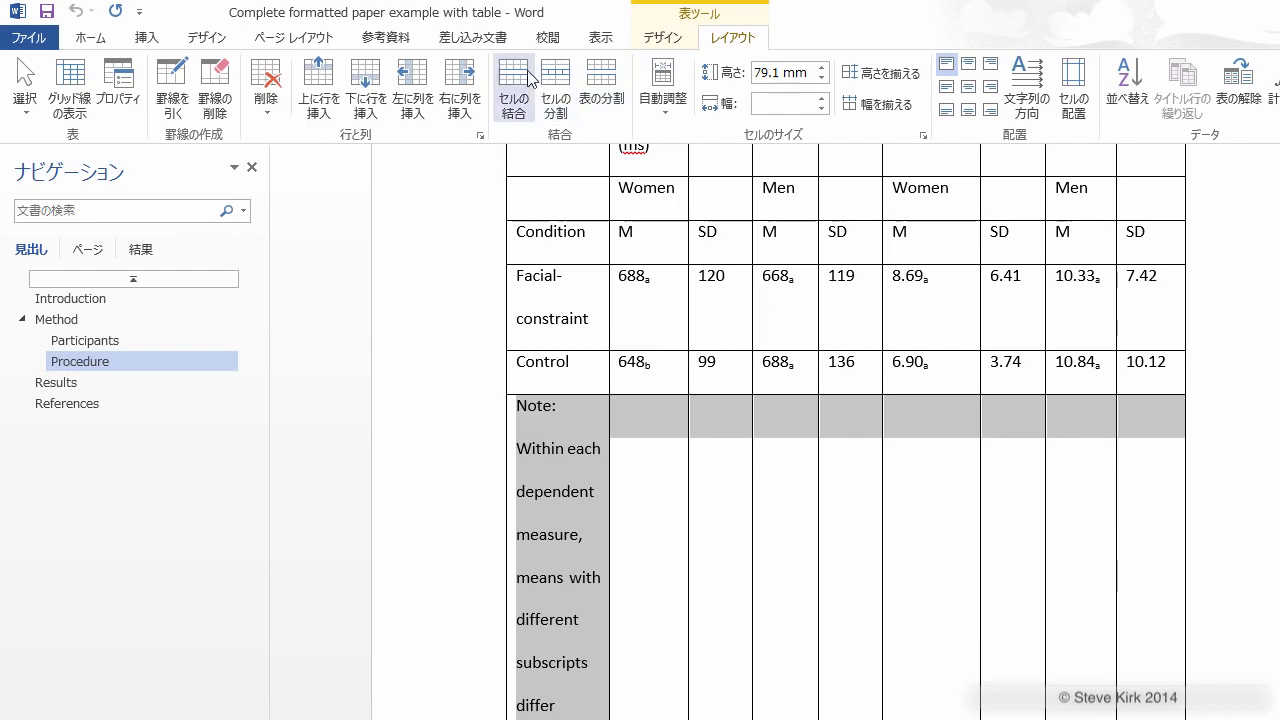
Step: Merge the cells of the note row into one and set the whole table's line spacing to 1.0
click(515, 84)
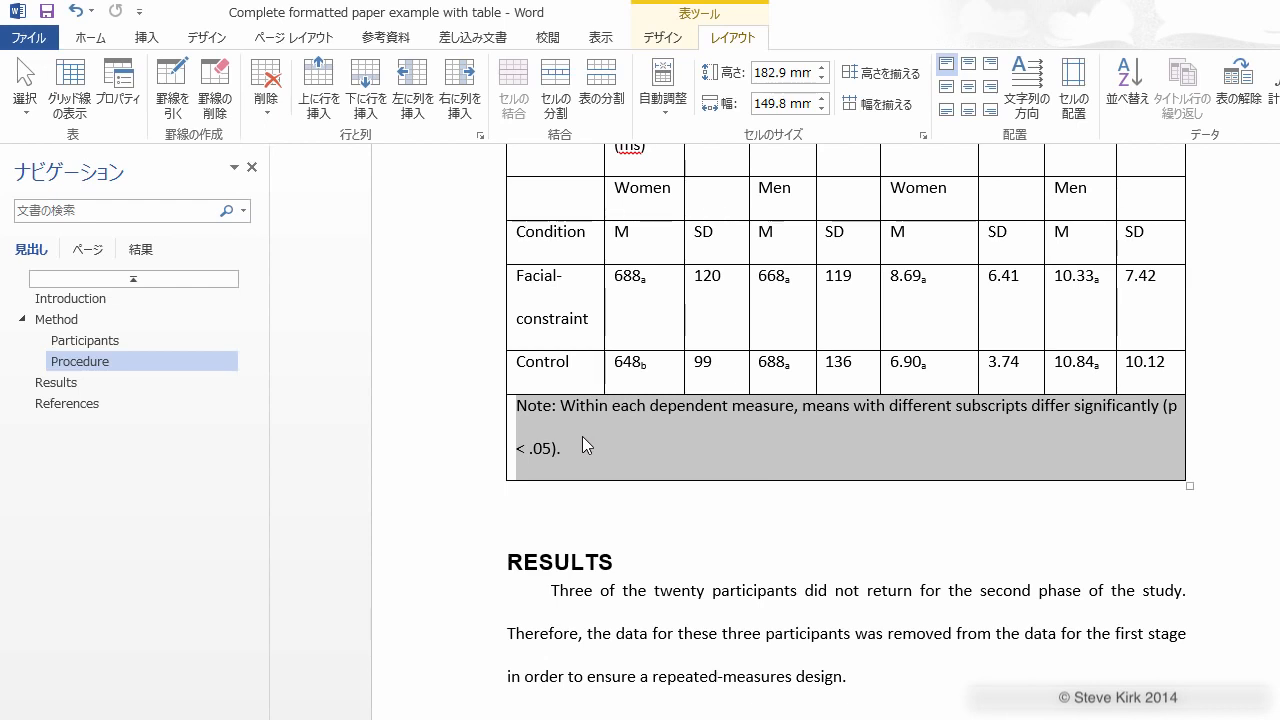
scroll(582, 437, up, 3)
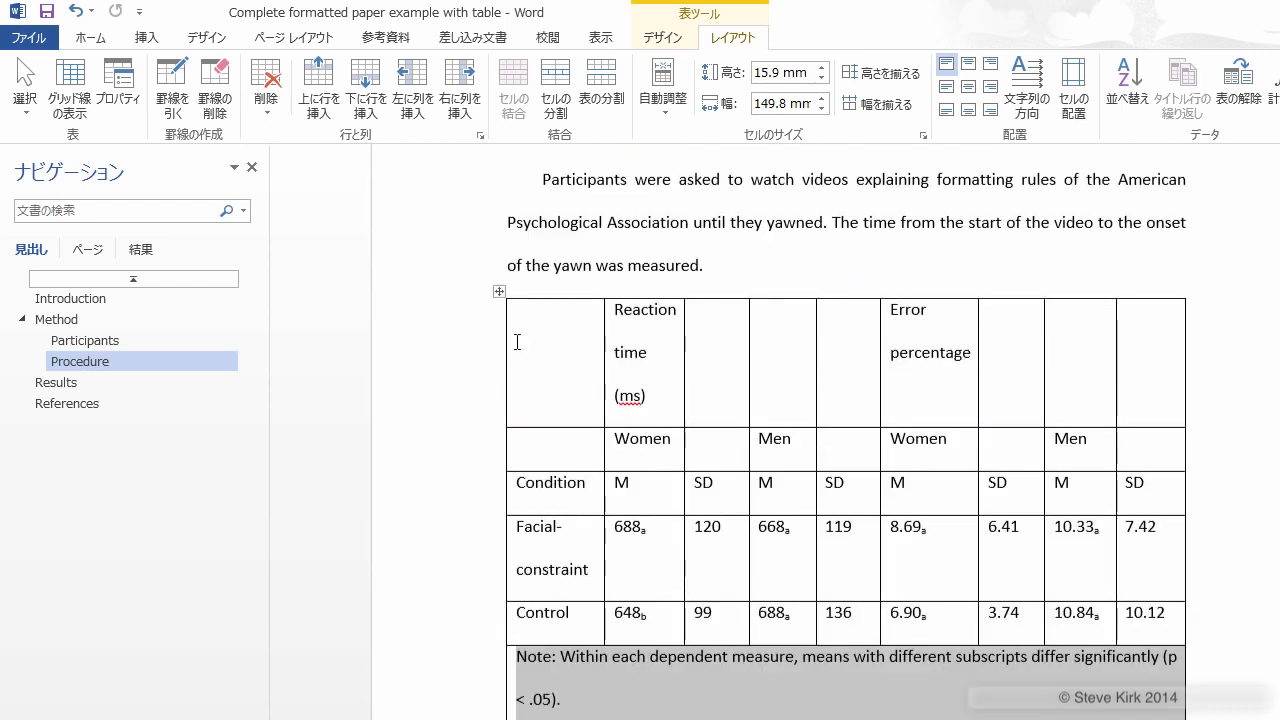
click(498, 294)
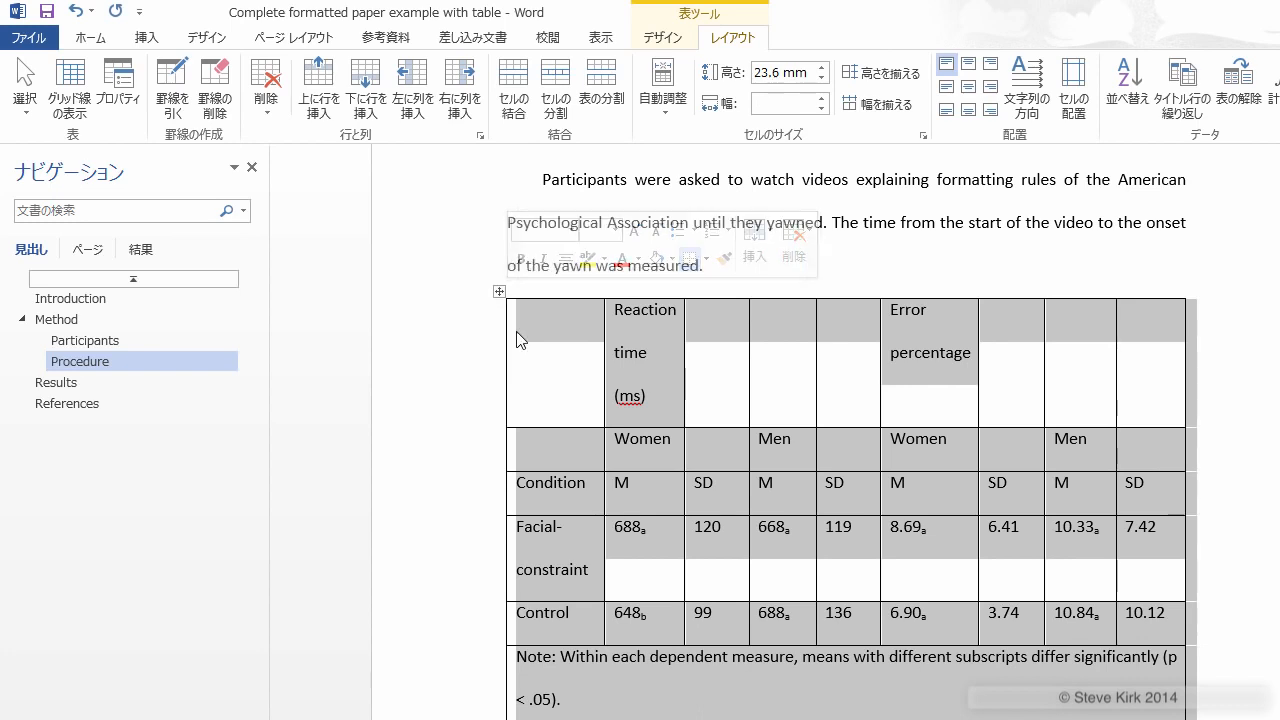
click(98, 39)
click(641, 102)
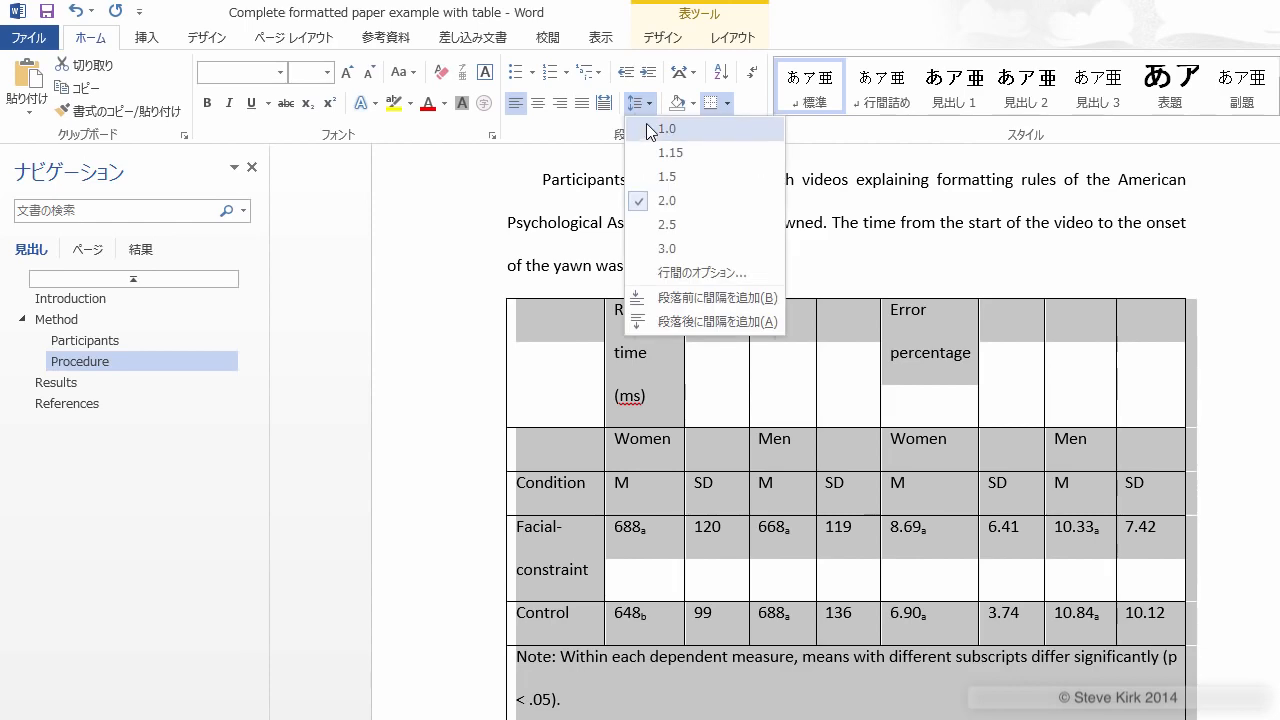
click(650, 130)
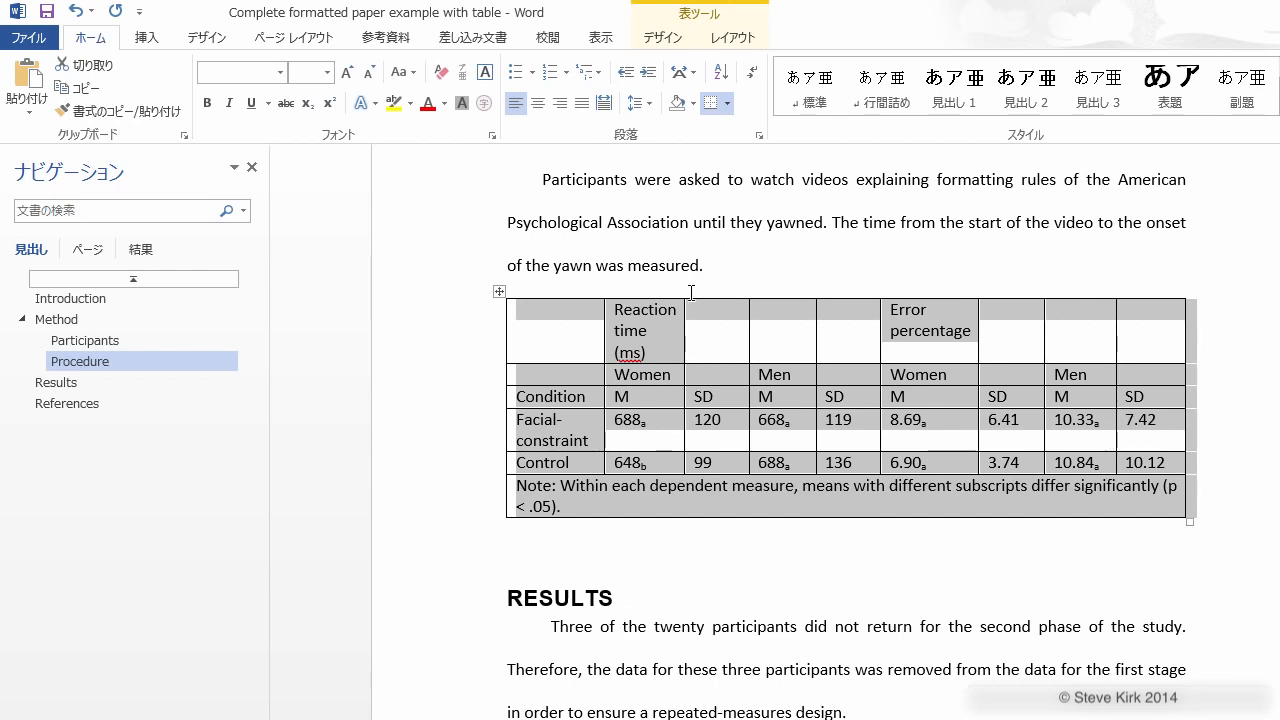
Step: Merge the Women, Men, Reaction time (ms) and Error percentage headings each with the empty cells beside them
click(608, 377)
drag(608, 377, 705, 378)
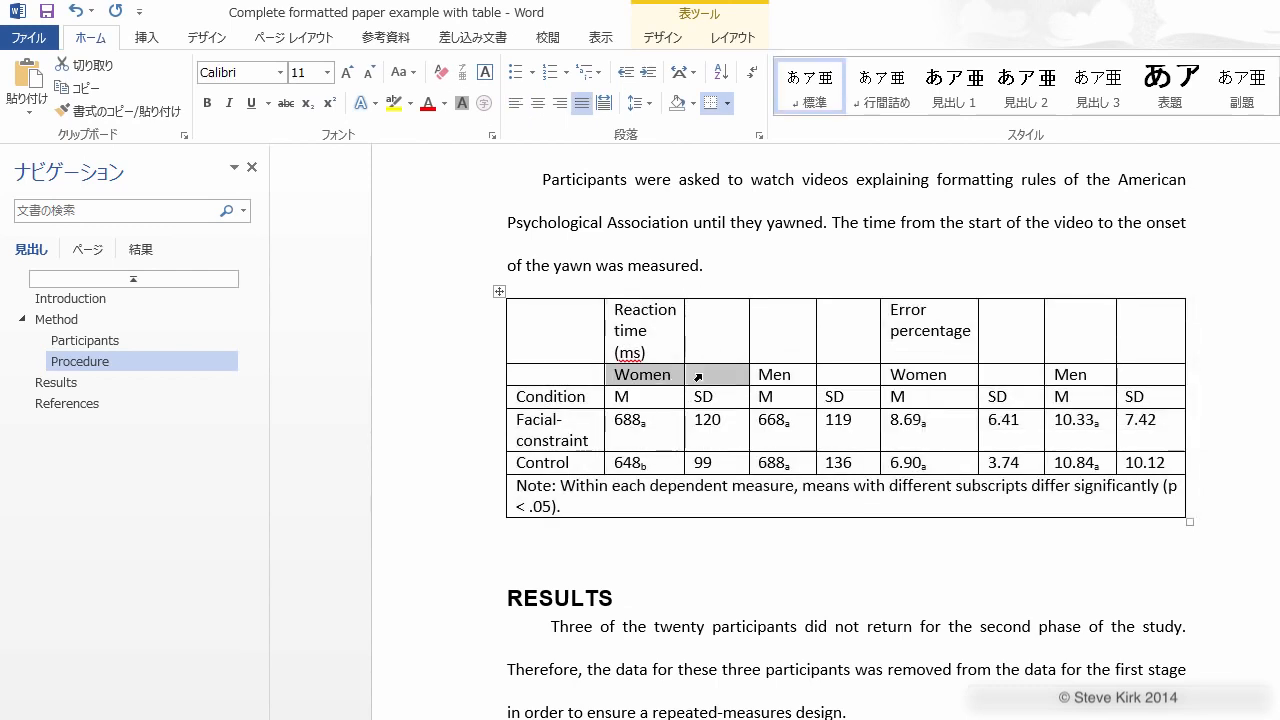
click(733, 37)
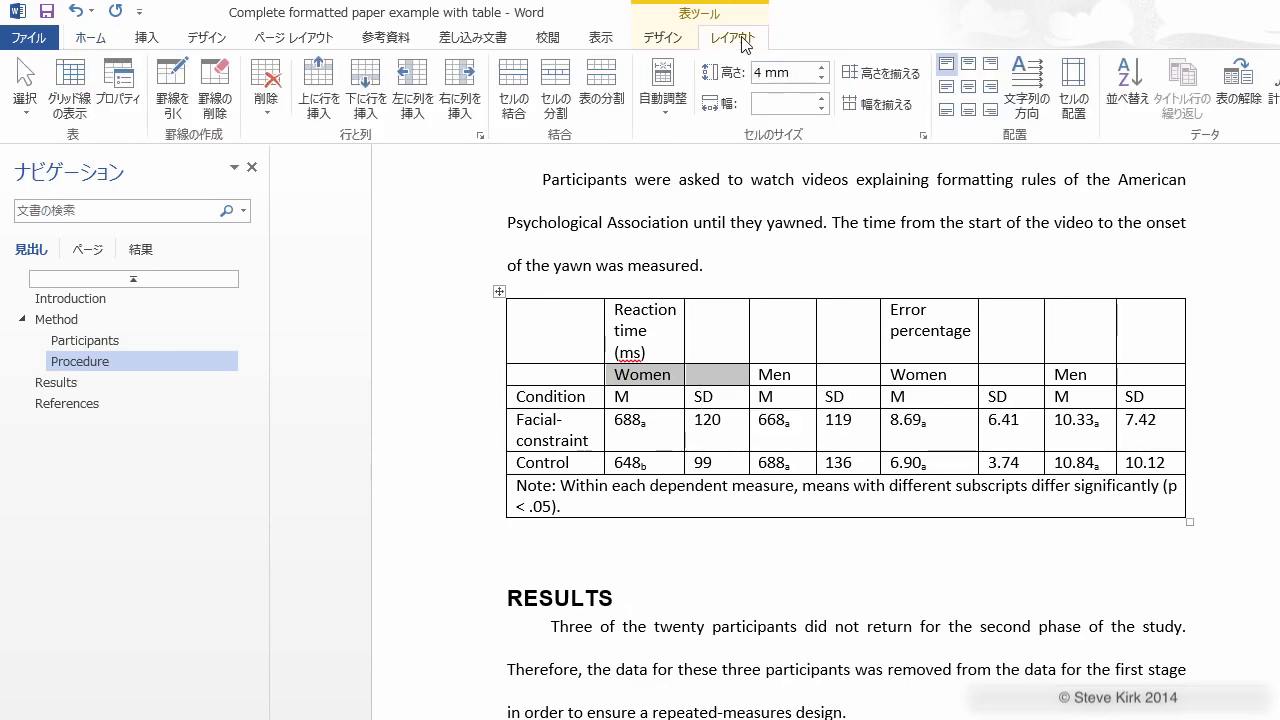
click(513, 92)
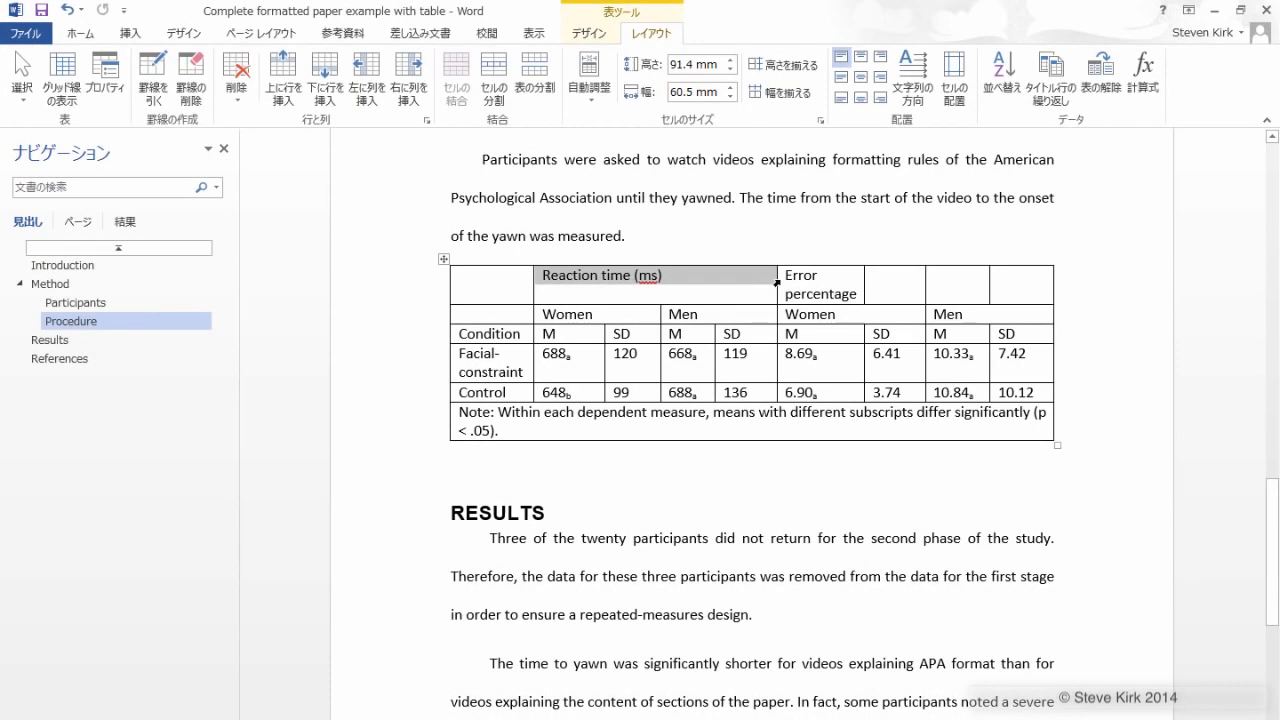
drag(779, 283, 1040, 282)
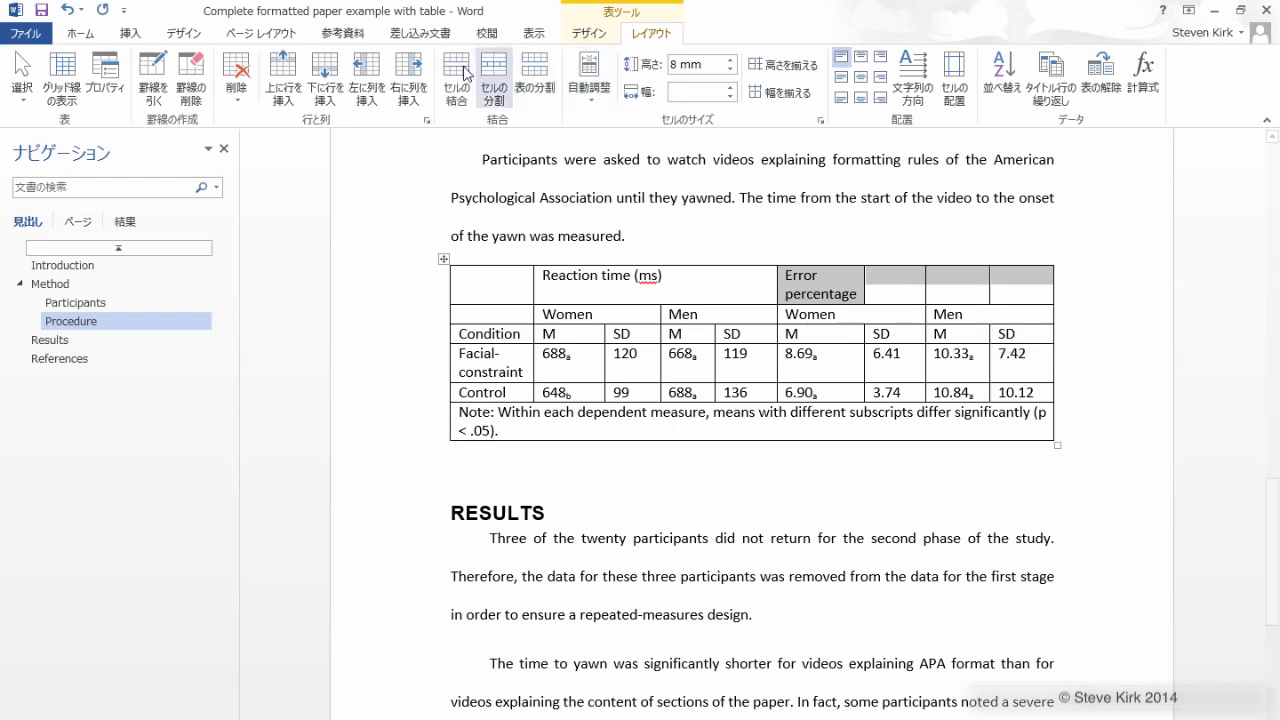
click(456, 68)
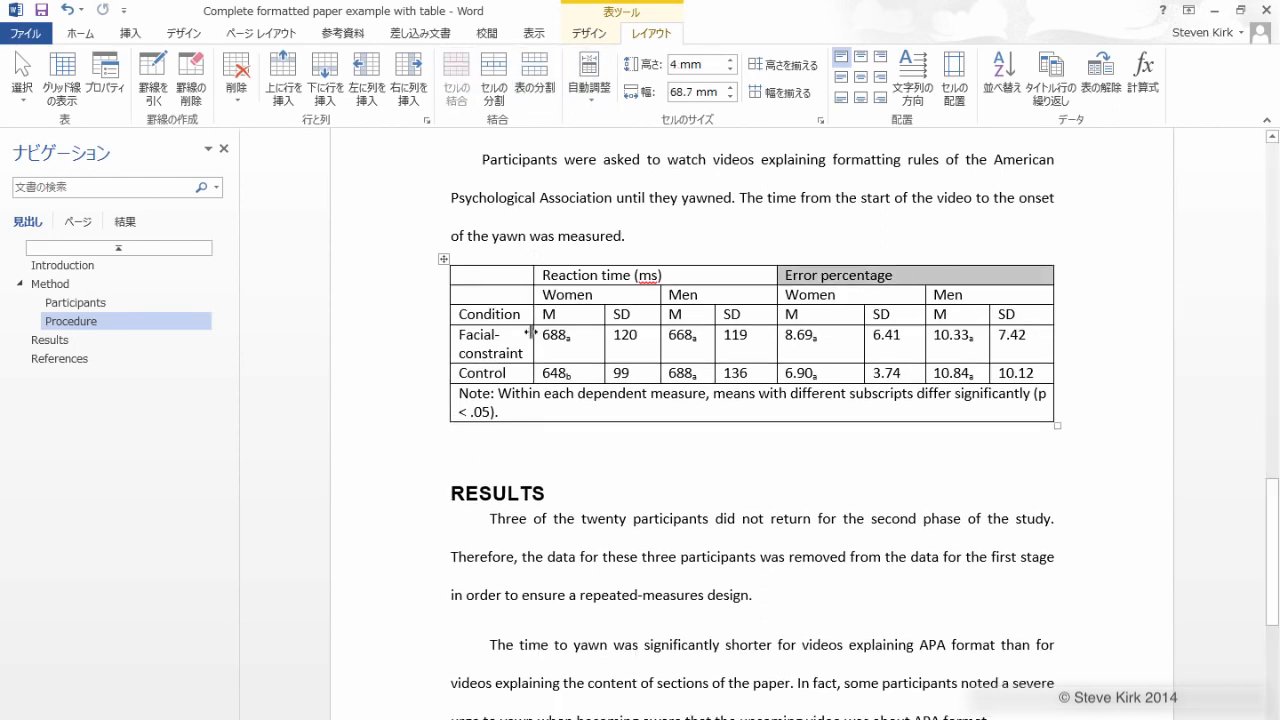
Step: Widen the table's first column to fit "Facial-constraint" on one line and distribute the remaining data columns evenly
drag(531, 333, 570, 334)
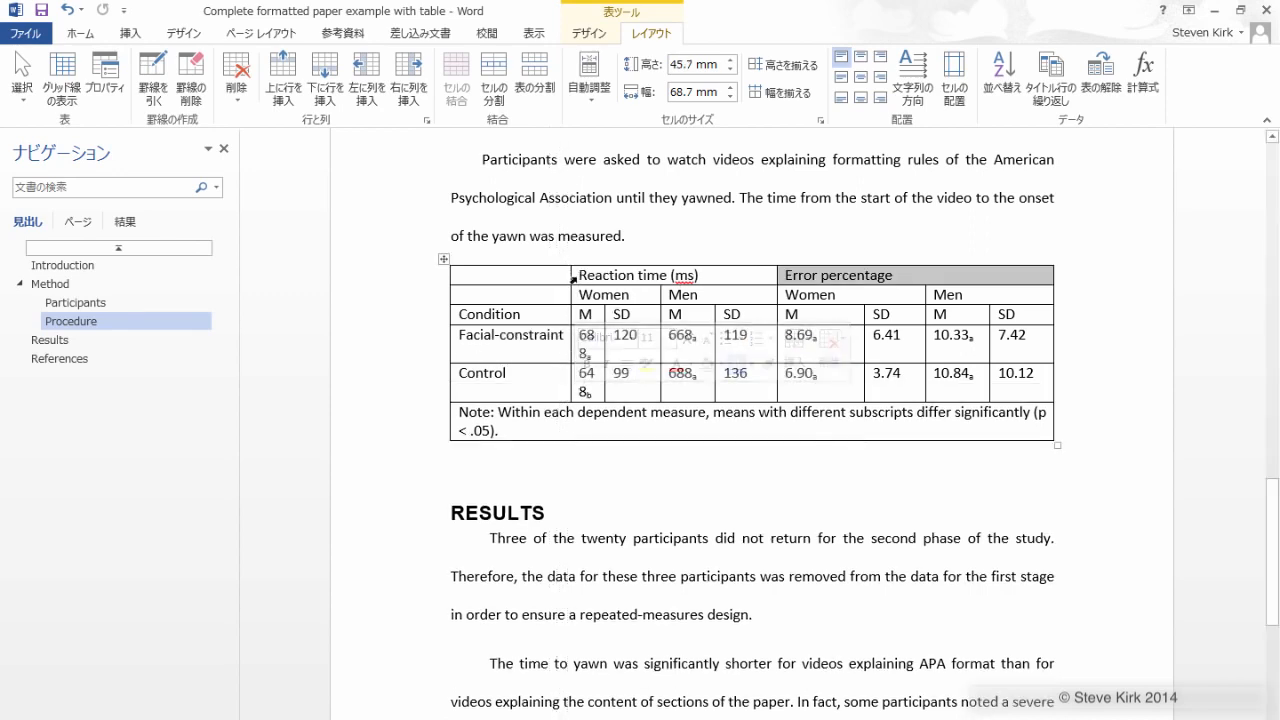
mouse_move(572, 280)
mouse_down()
mouse_move(766, 373)
mouse_move(988, 393)
mouse_up()
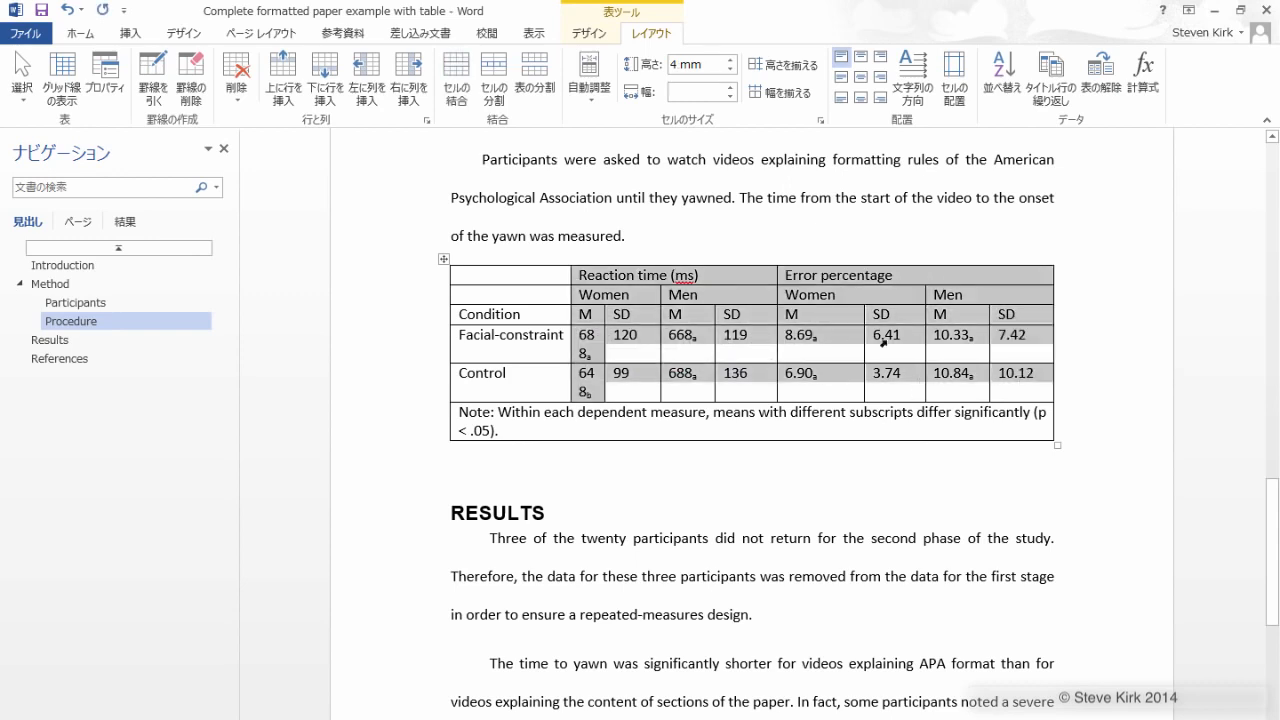
click(789, 97)
click(748, 394)
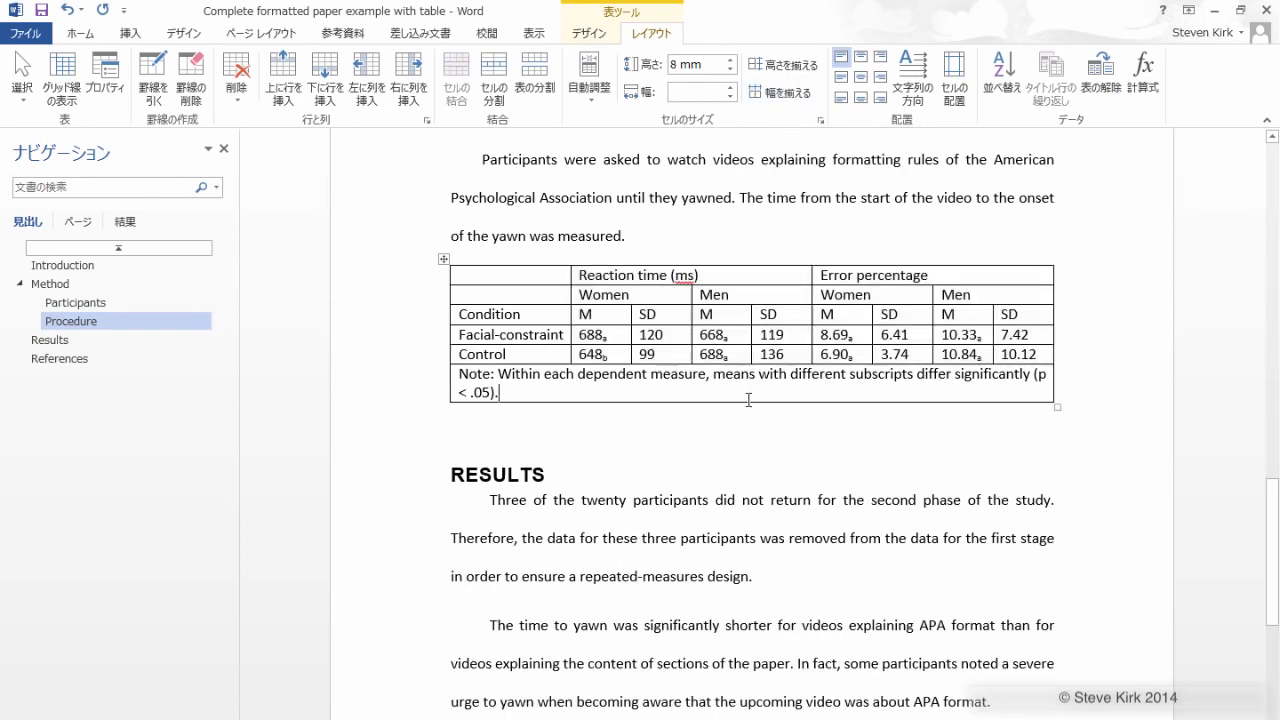
Step: Set the font size of the note text in the table's last row to 10
drag(460, 375, 517, 393)
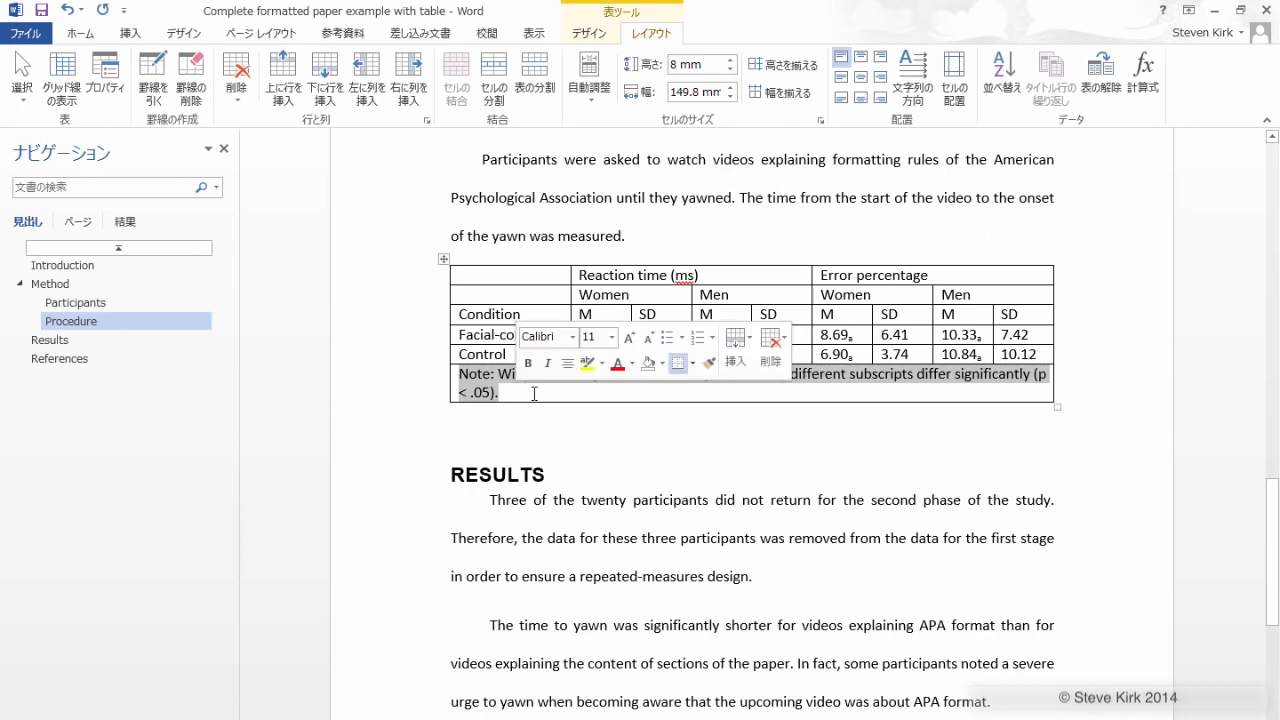
click(612, 337)
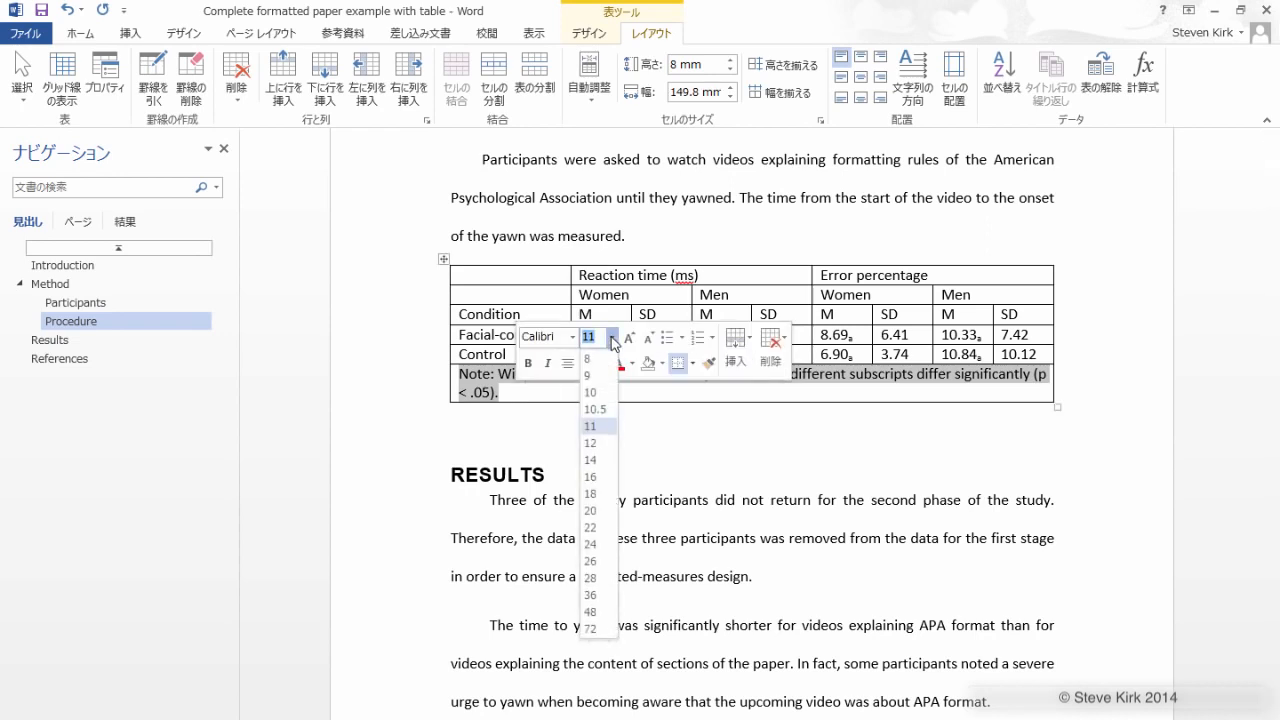
click(598, 398)
click(593, 410)
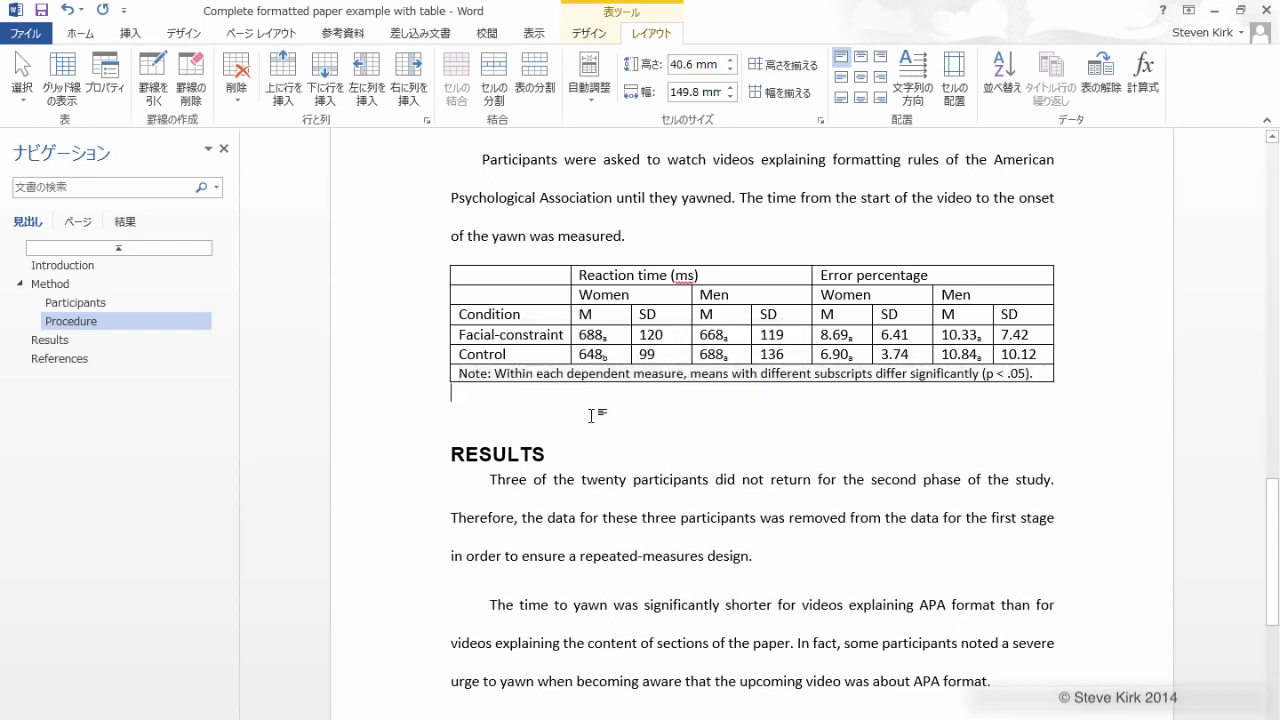
Step: Align the Reaction time (ms) and Error percentage headings to the top centre of their merged cells
click(573, 279)
click(652, 33)
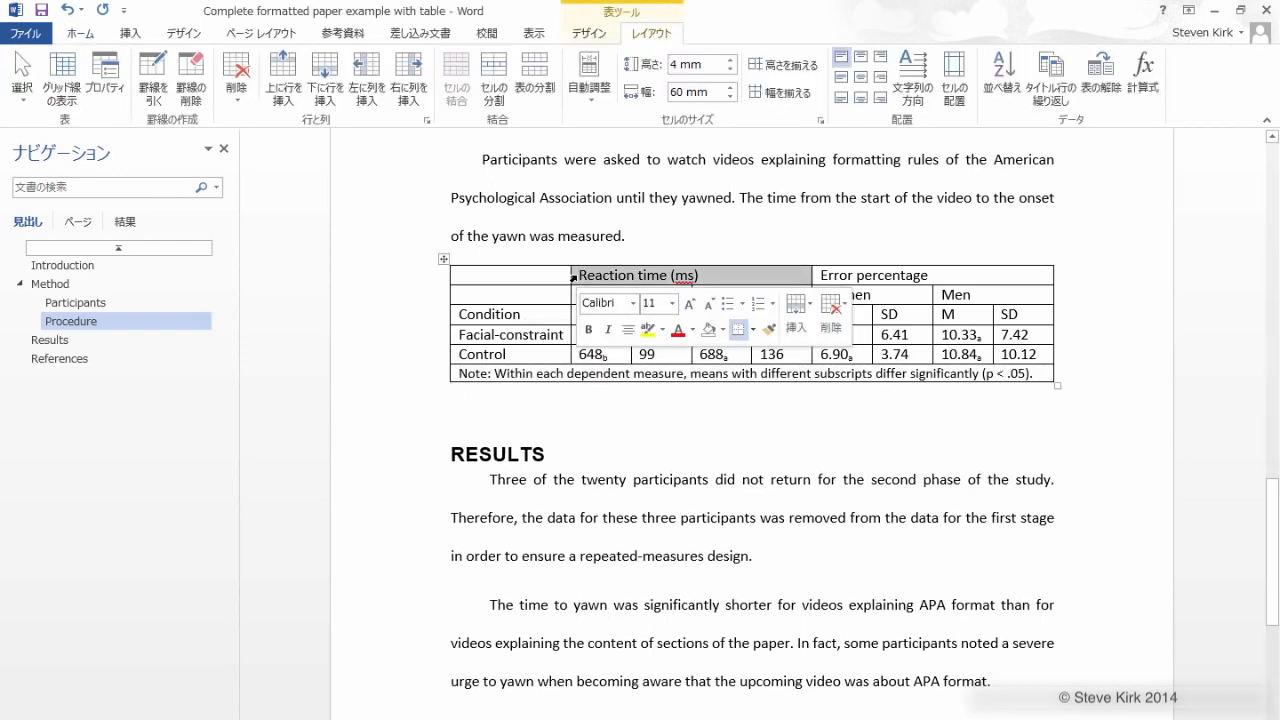
click(860, 57)
click(812, 275)
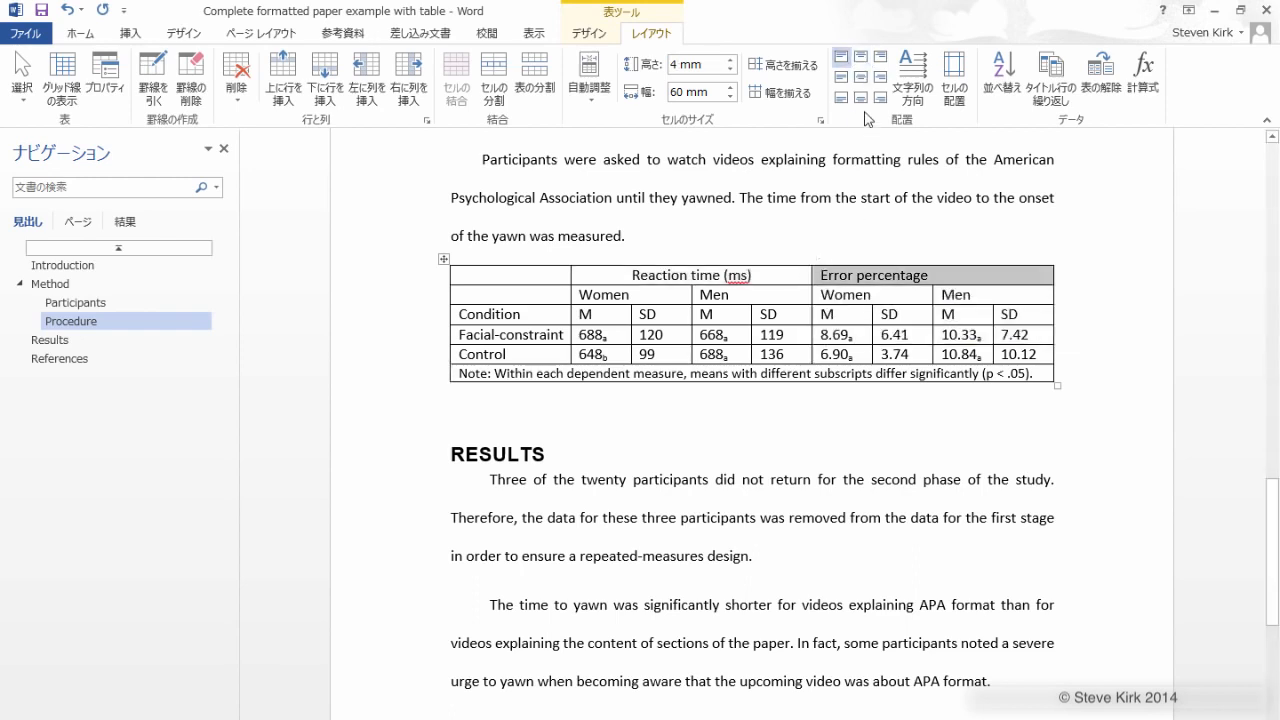
click(860, 59)
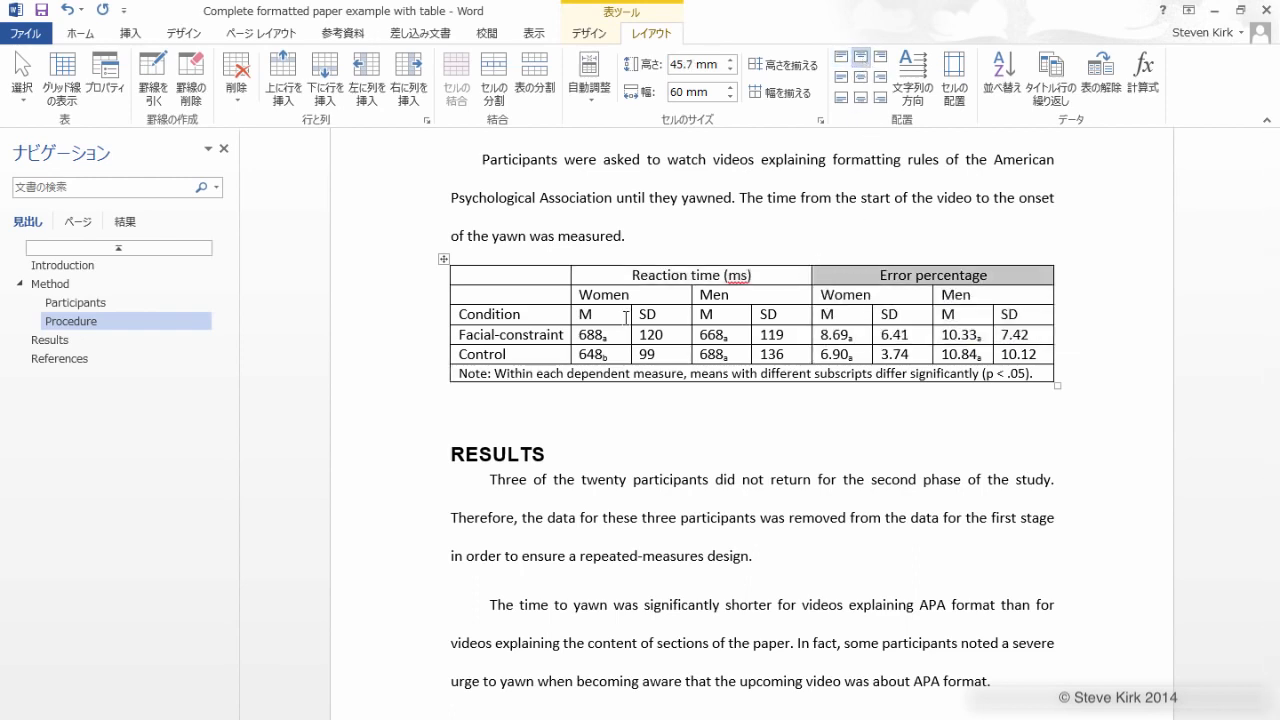
Step: Check the model table in facial mimicry paper.pdf in Preview, then return to Word and italicize all M and SD column headings
key(ctrl+Left)
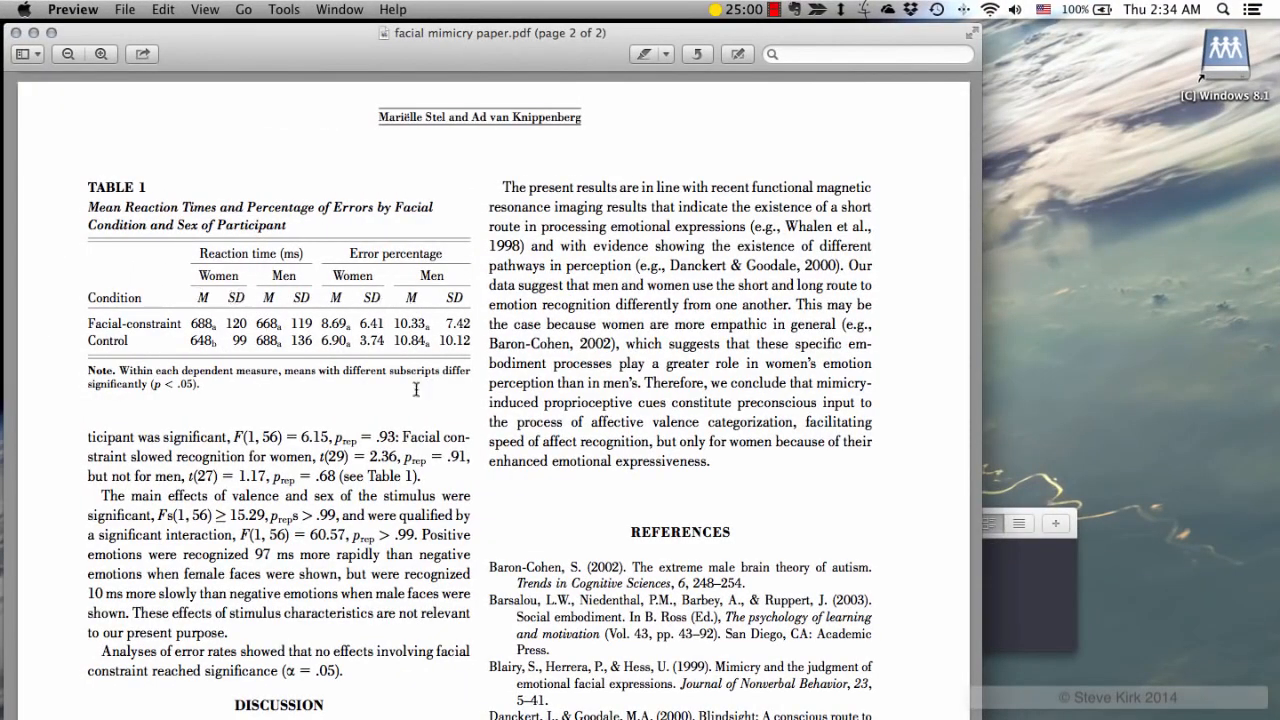
key(ctrl+Right)
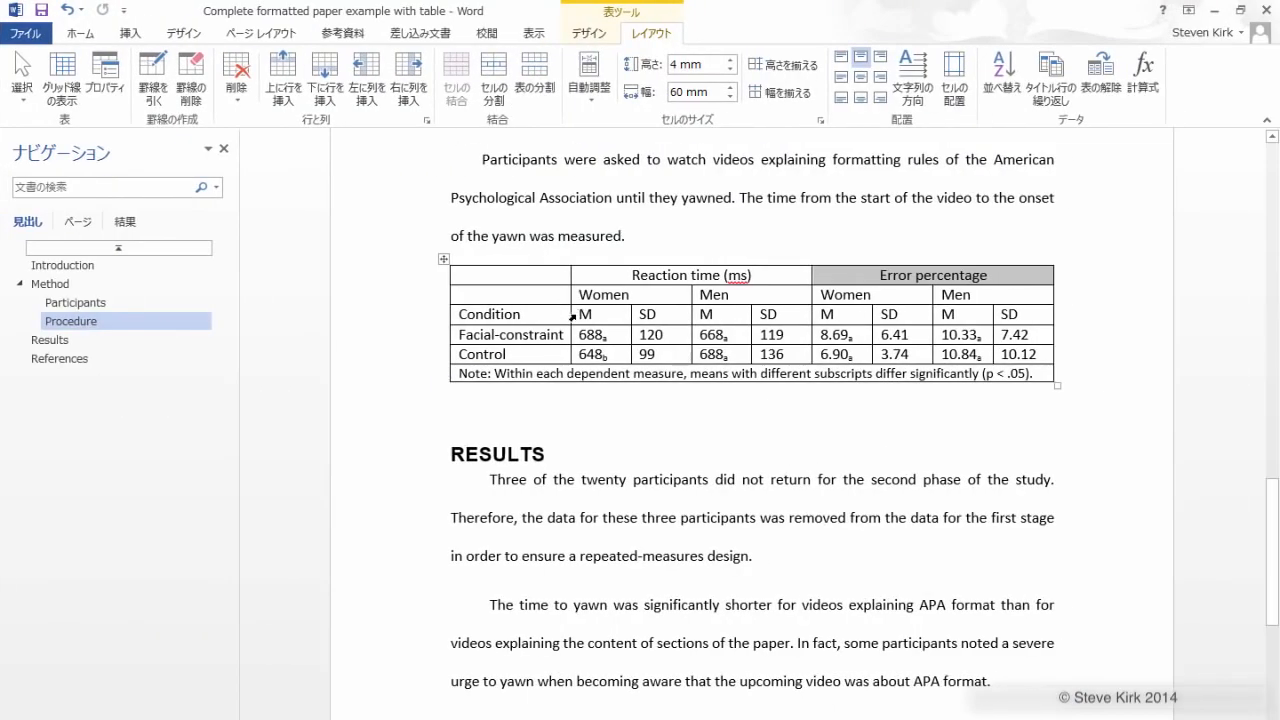
drag(572, 316, 995, 317)
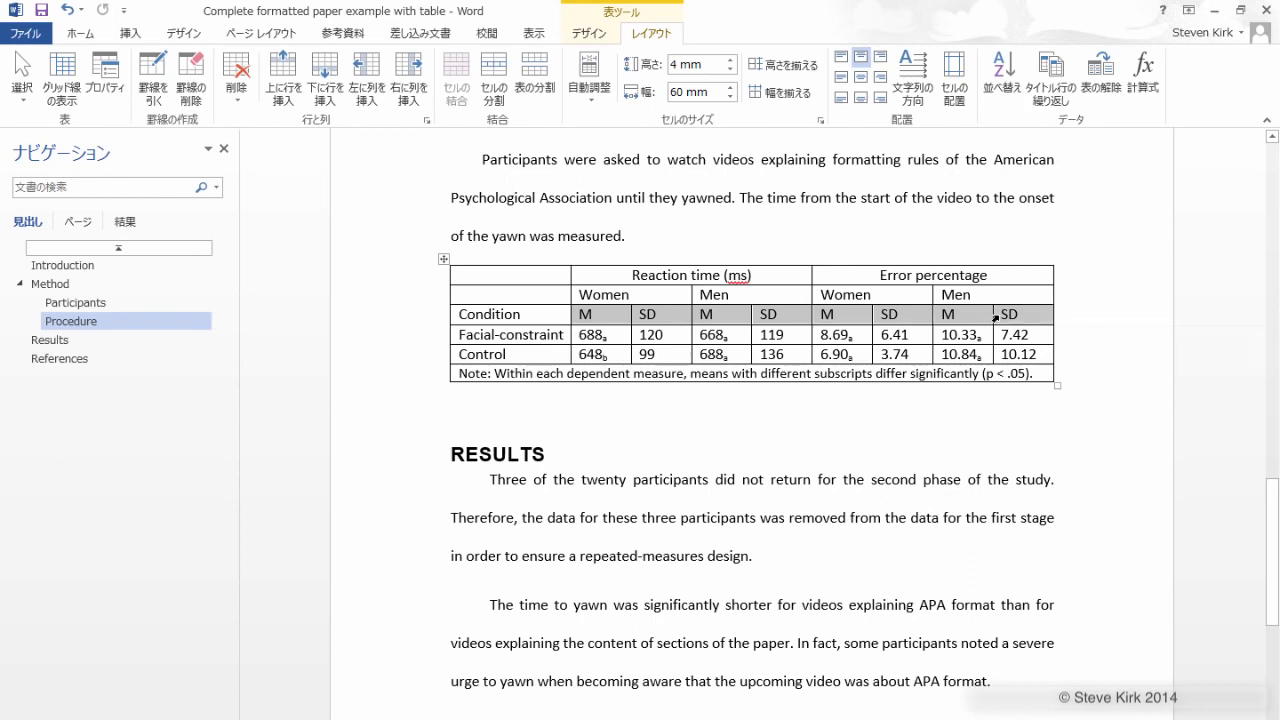
click(90, 34)
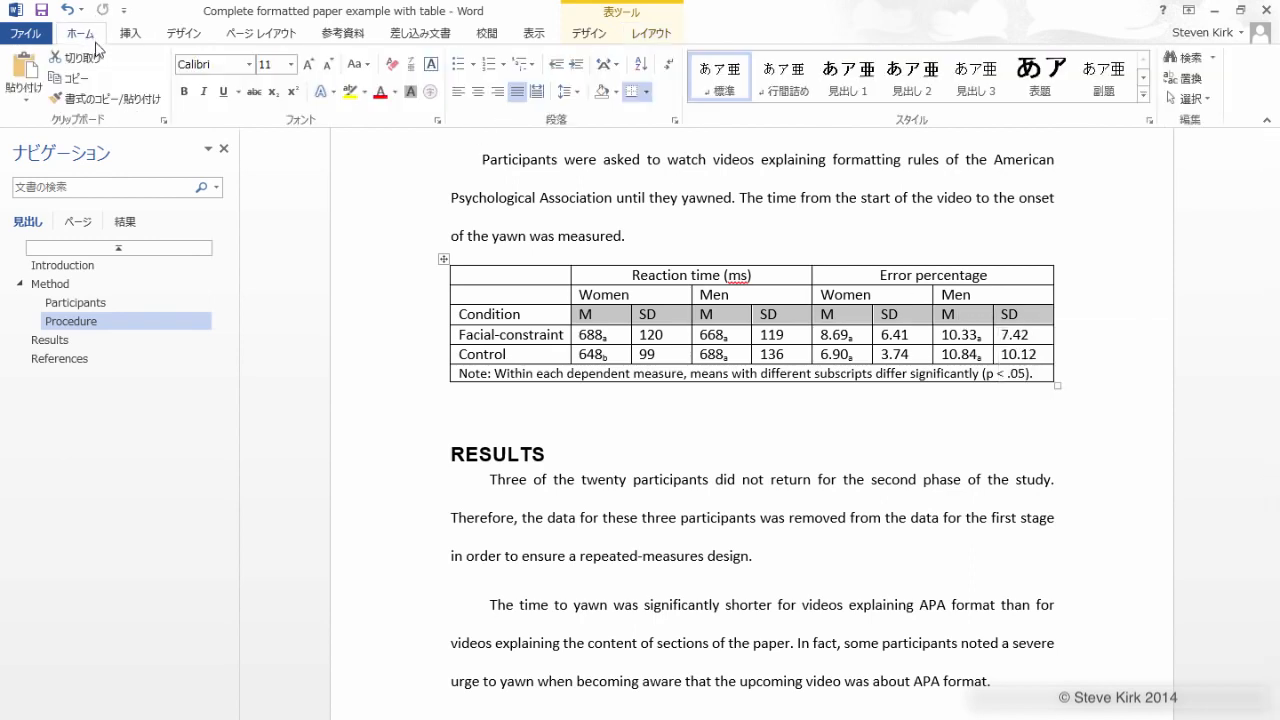
click(203, 91)
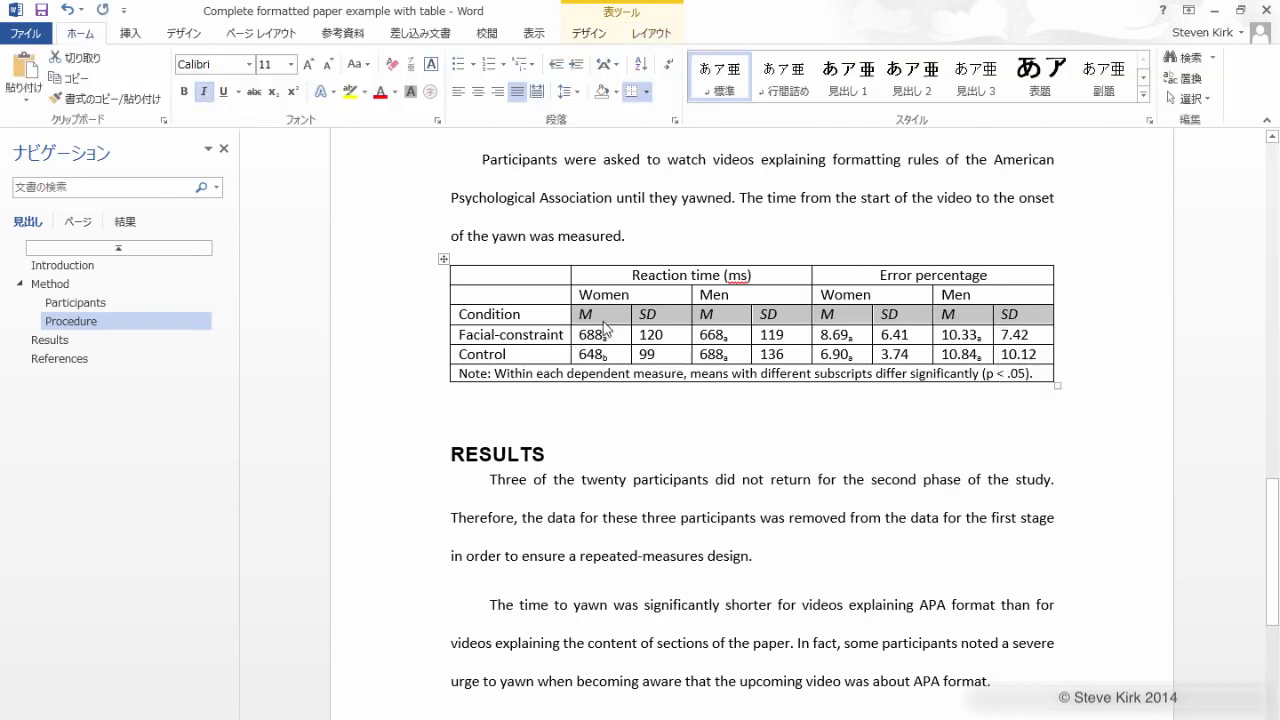
click(549, 317)
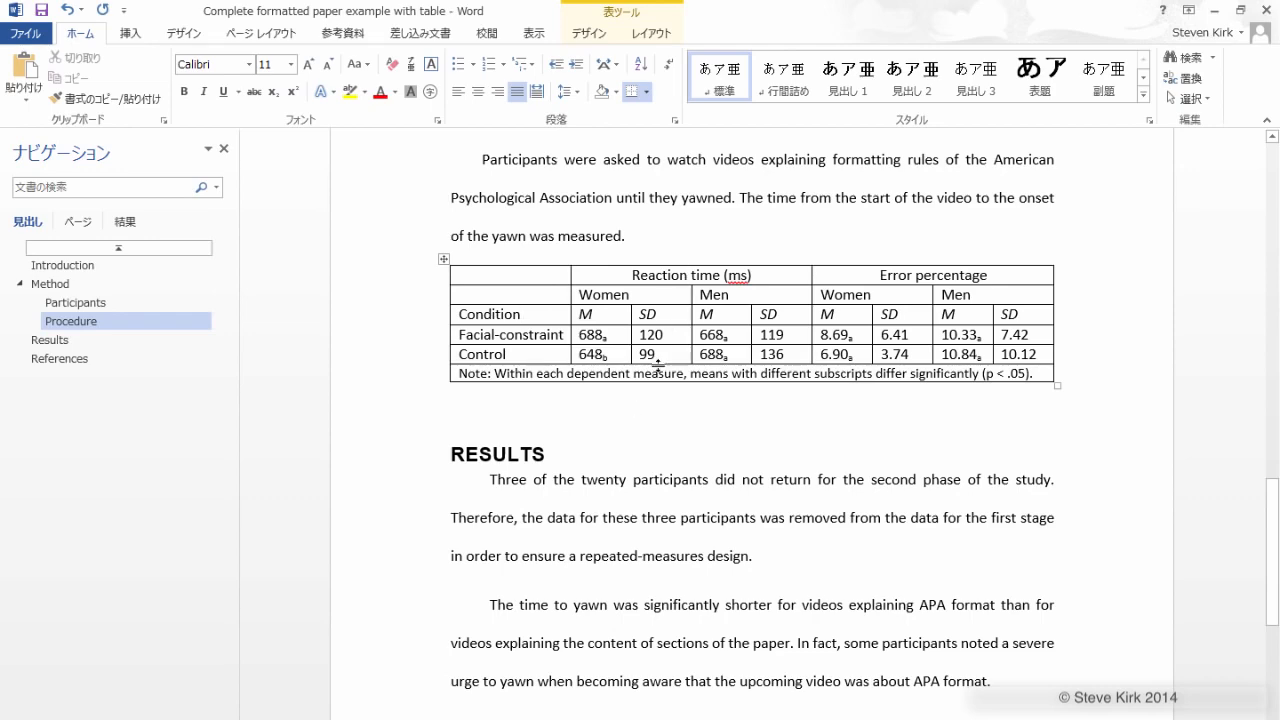
Step: Compare with the PDF's table in Preview again, then return to Word and remove all borders from the whole table
key(ctrl+Left)
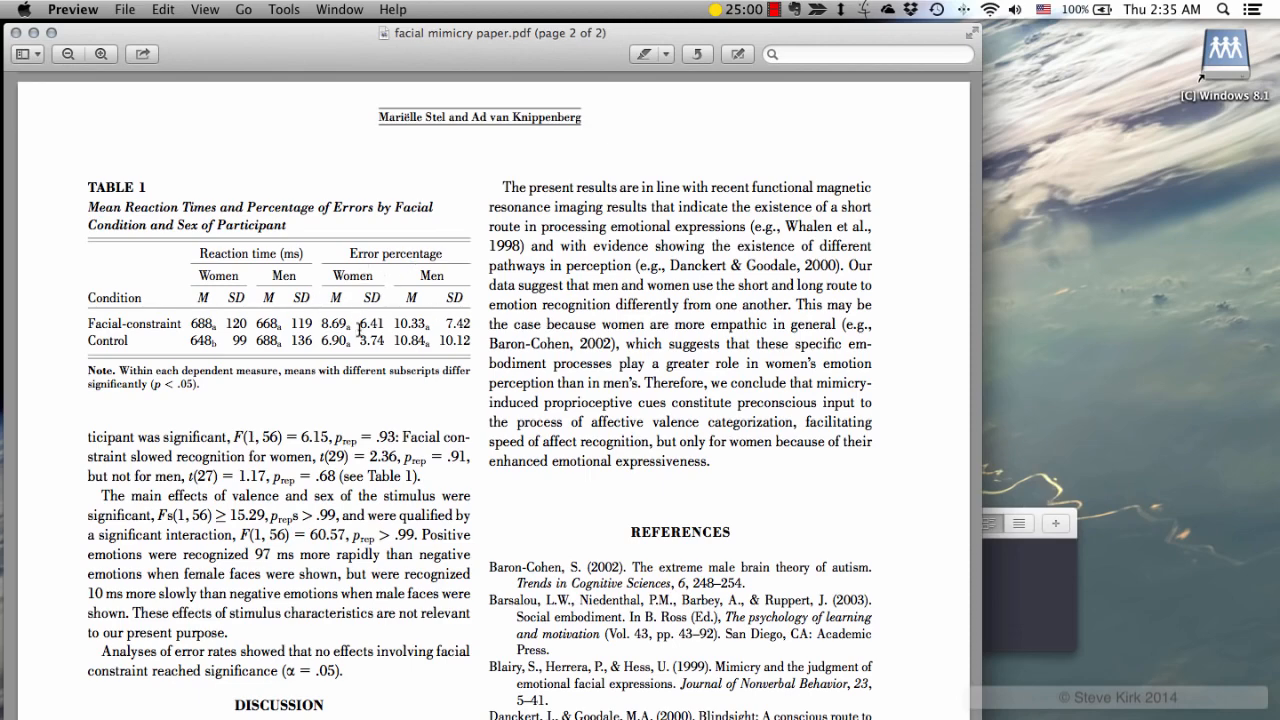
key(ctrl+Right)
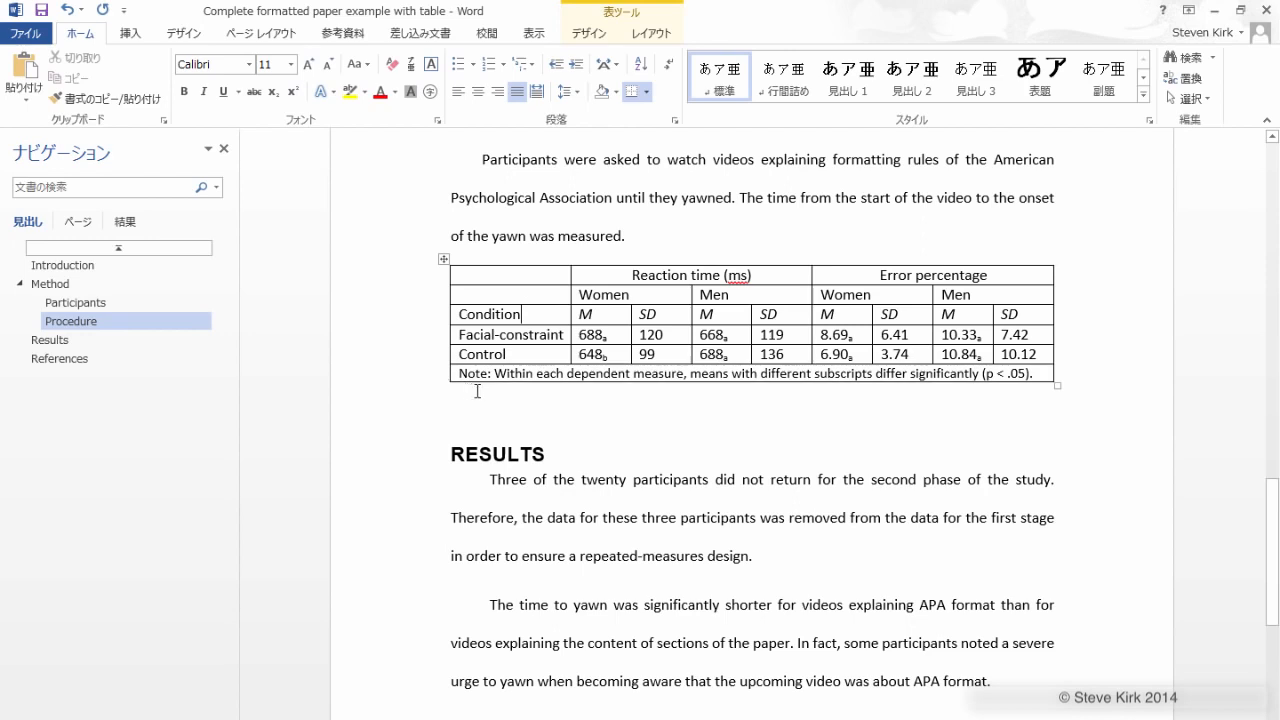
click(444, 262)
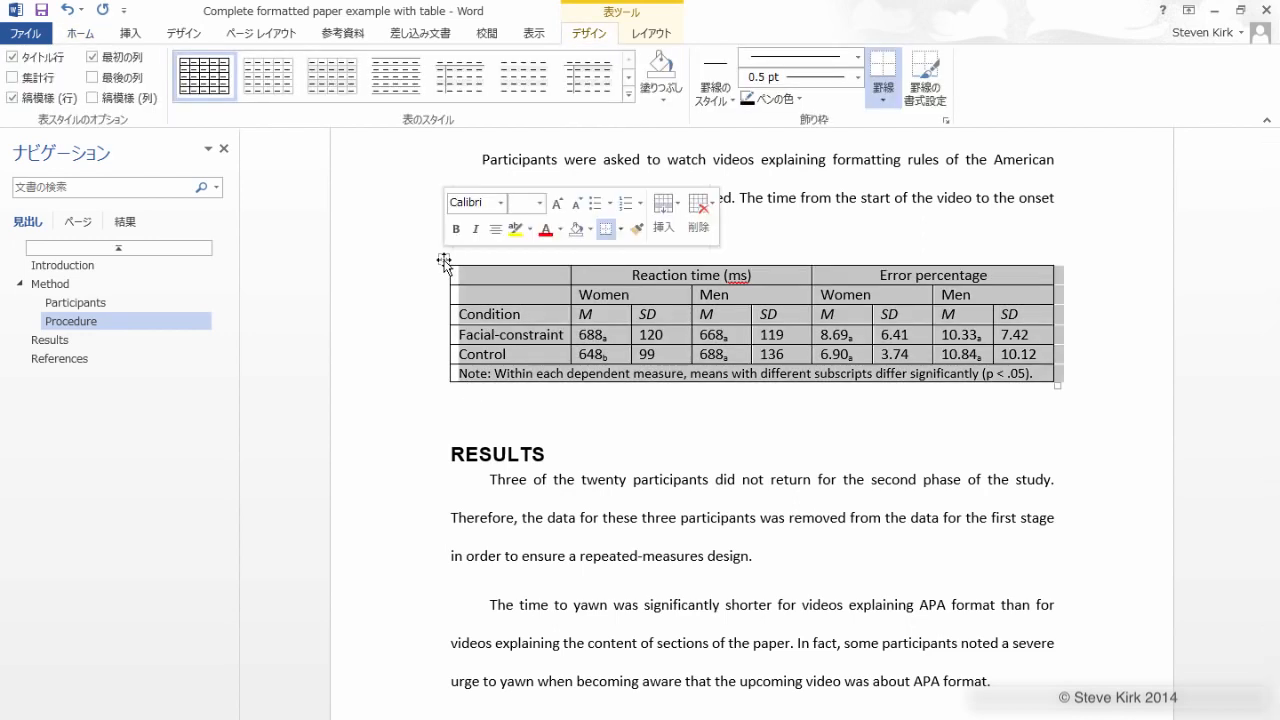
click(880, 94)
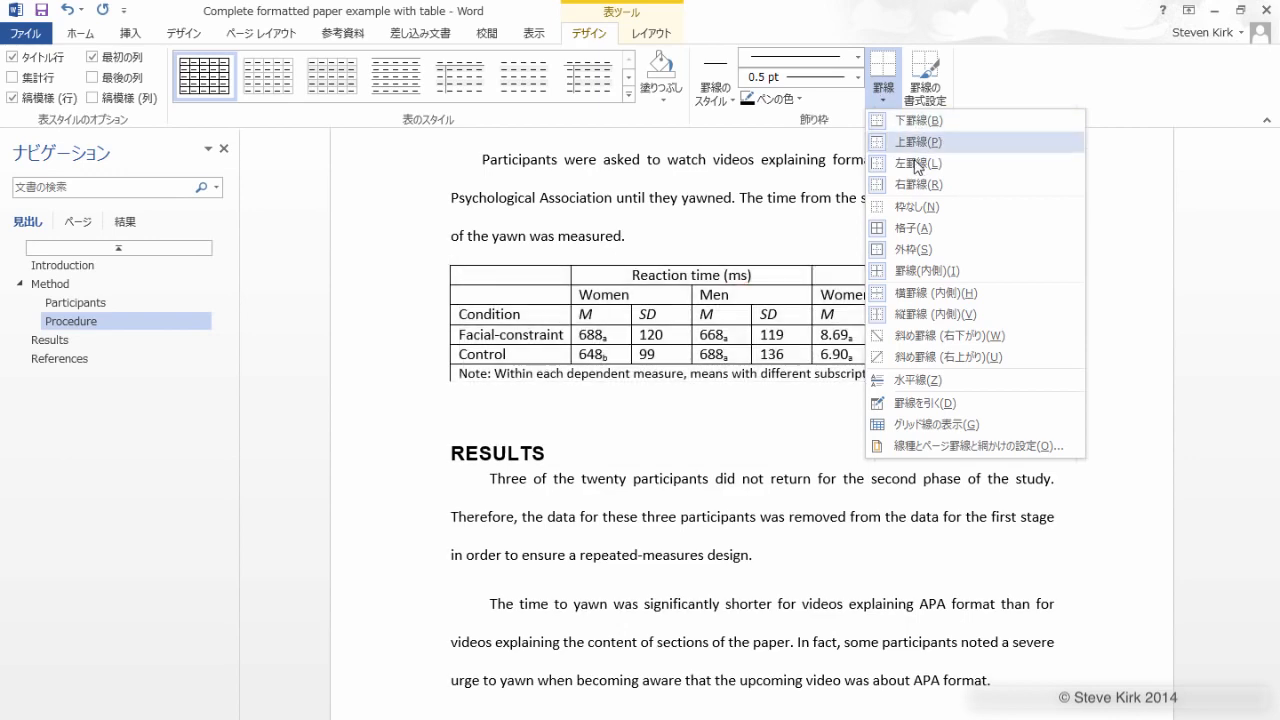
click(916, 207)
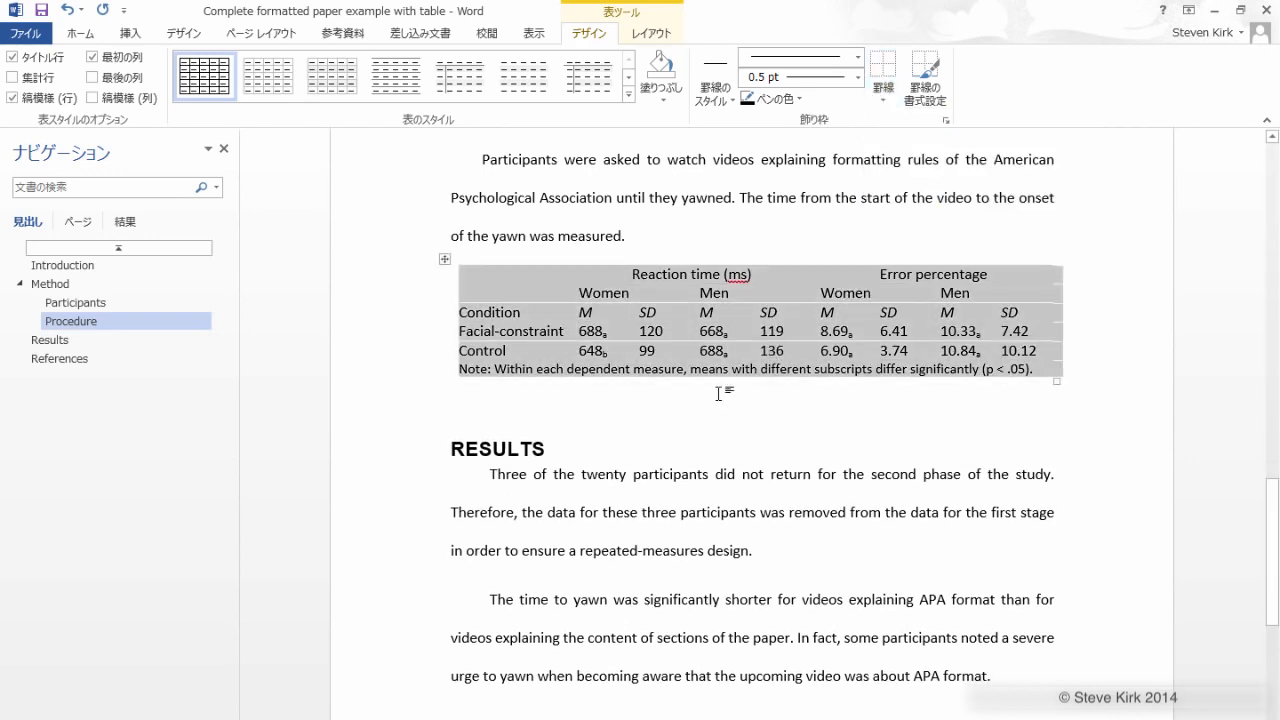
click(635, 419)
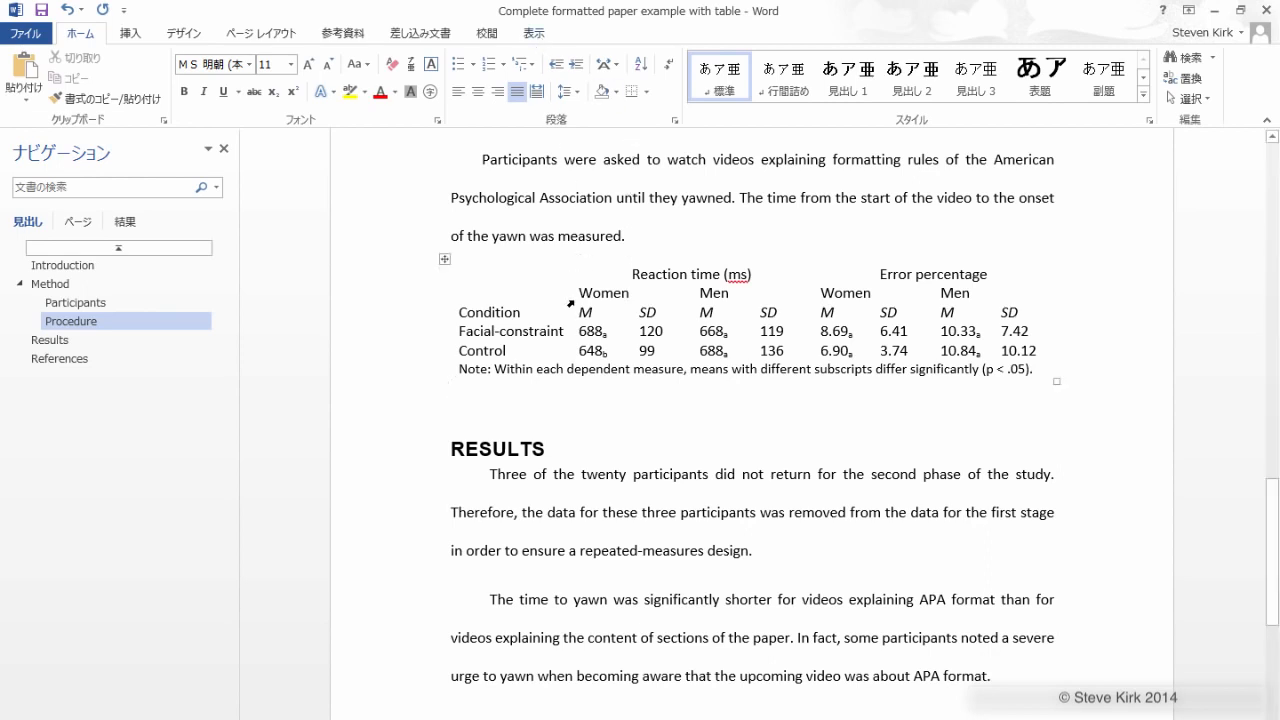
Step: Show the gridlines of the borderless table
click(570, 302)
click(602, 292)
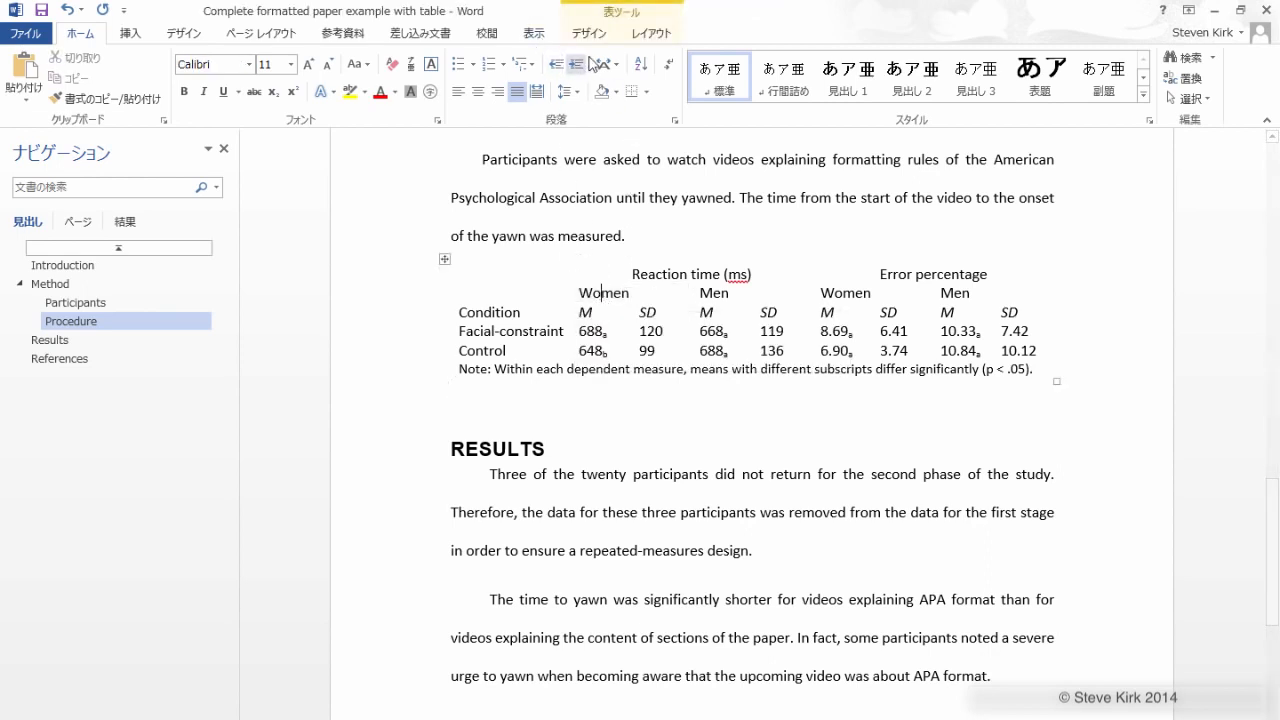
click(660, 35)
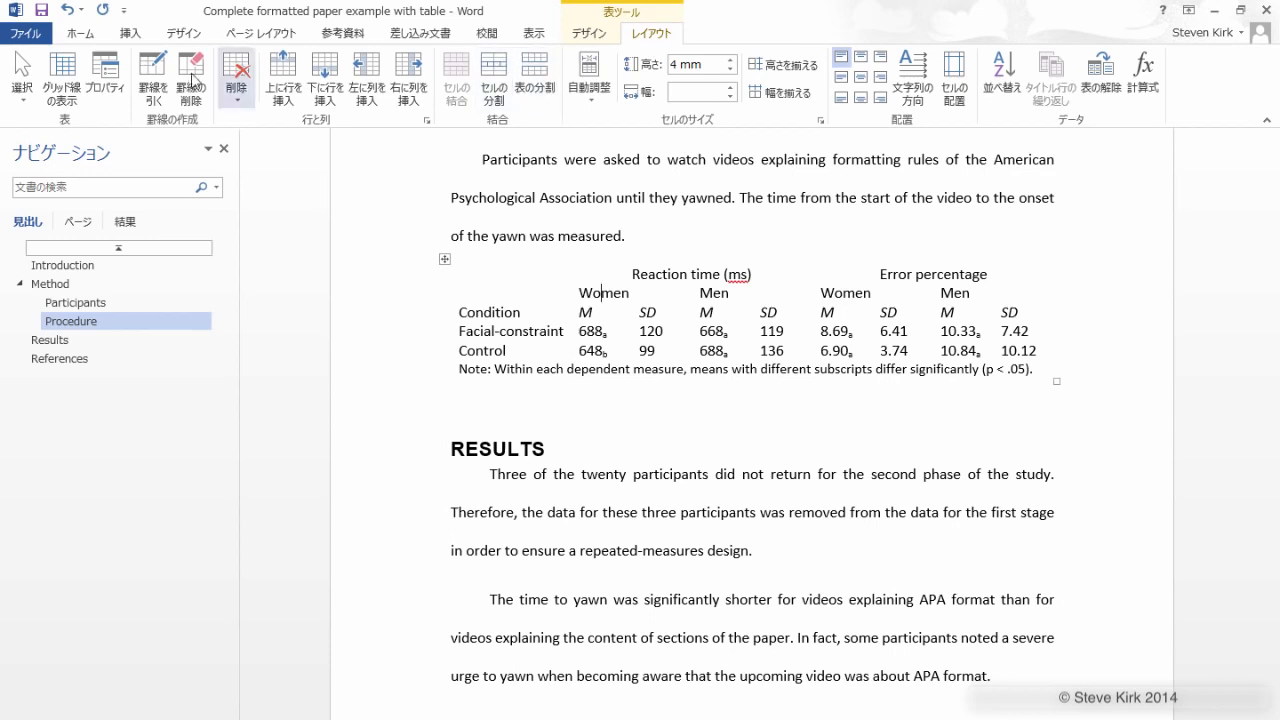
click(62, 72)
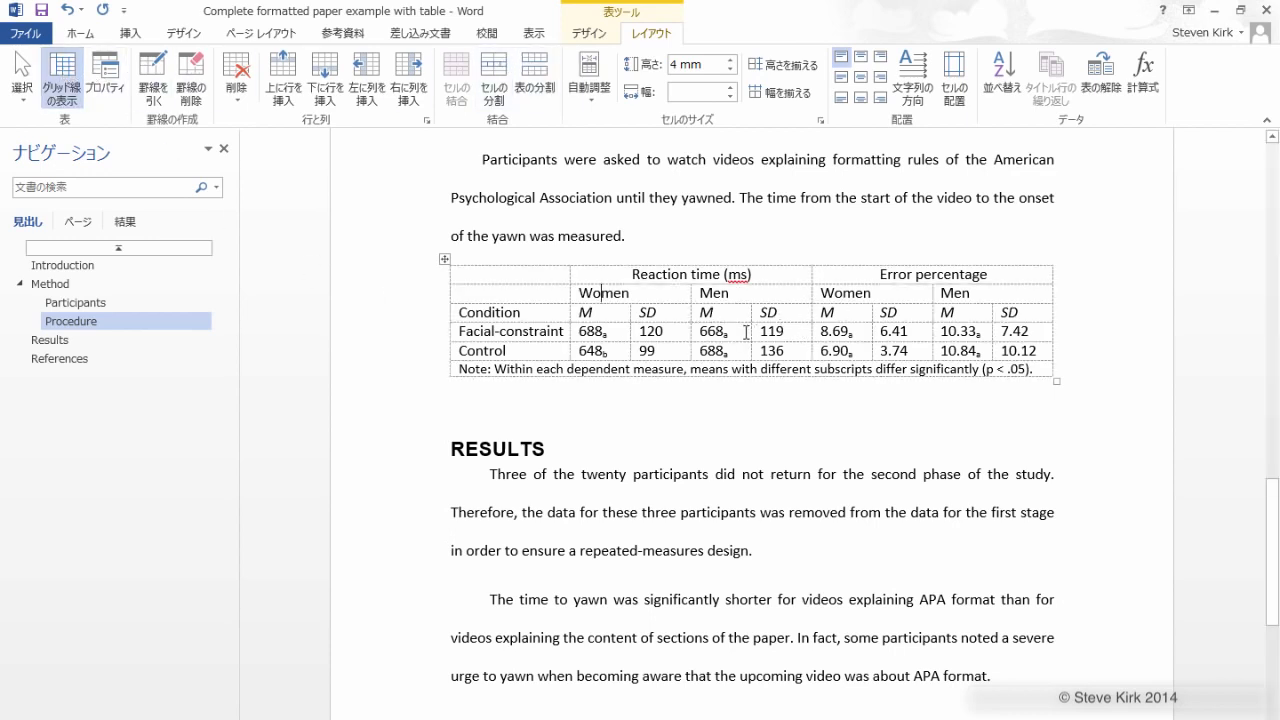
Step: Add a bottom border beneath the Control row and beneath the Condition row with the M and SD headings
click(447, 350)
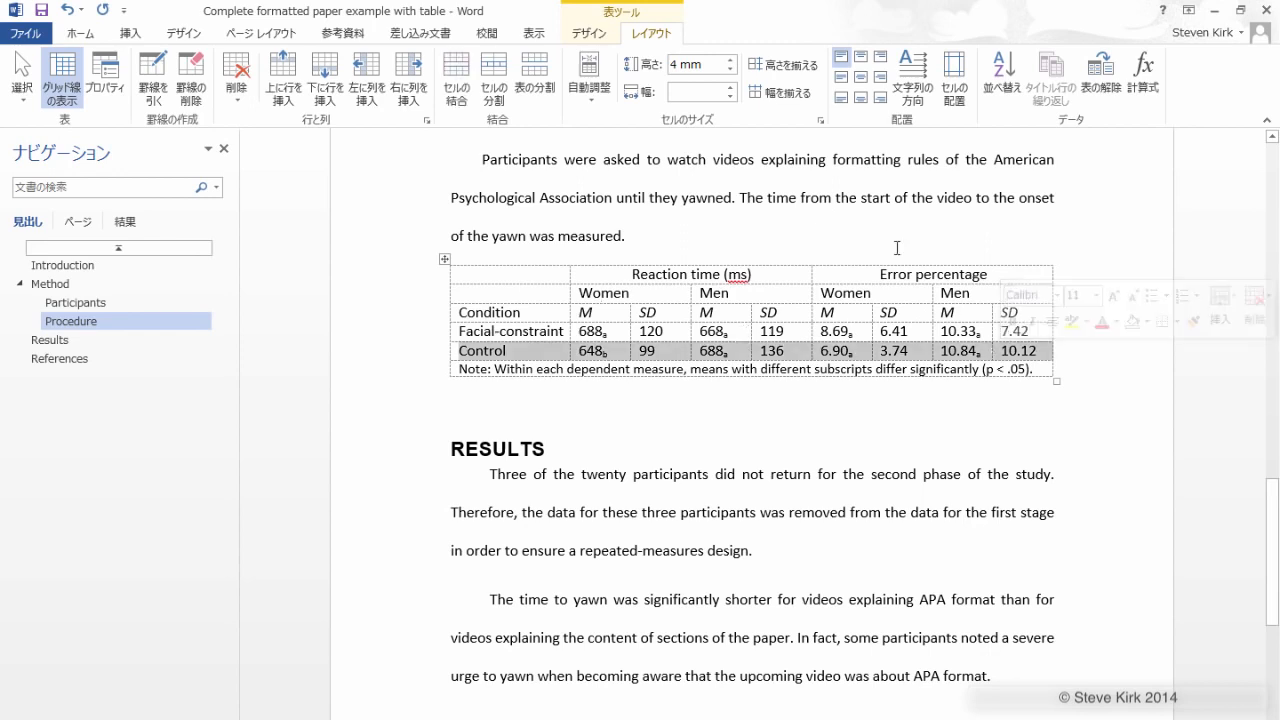
click(597, 35)
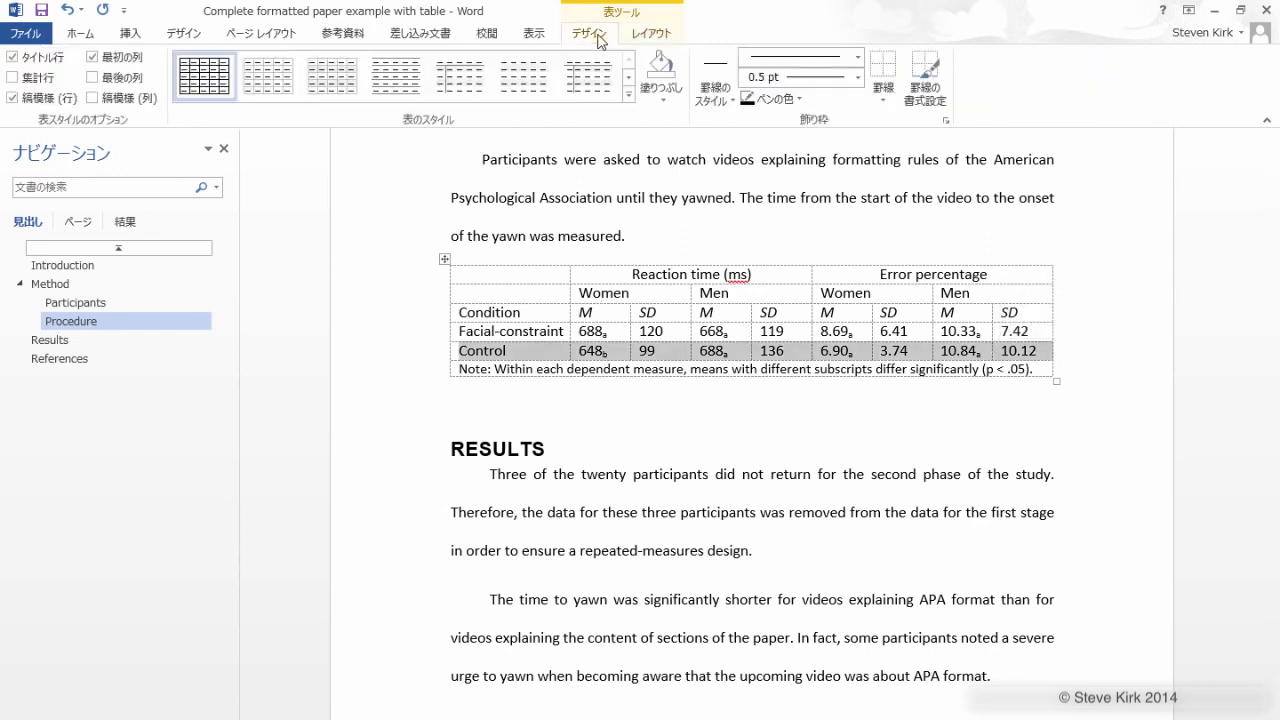
click(885, 92)
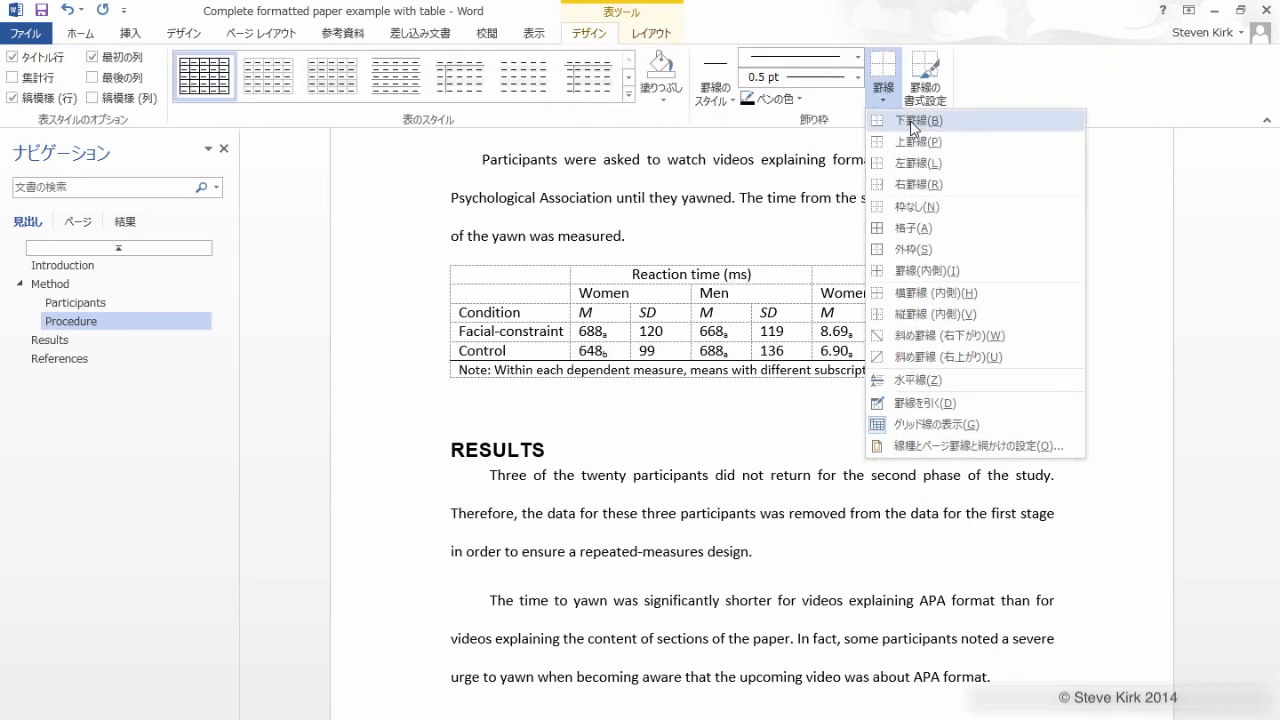
click(910, 120)
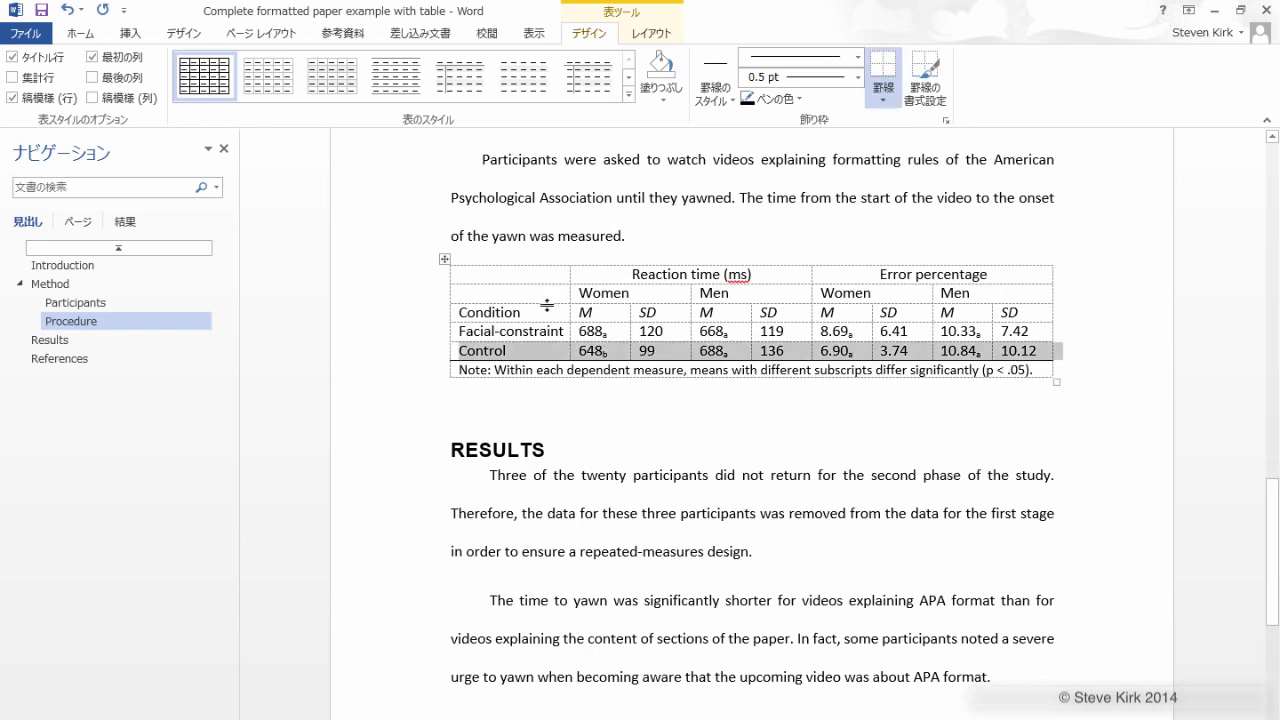
drag(516, 312, 1040, 312)
click(886, 76)
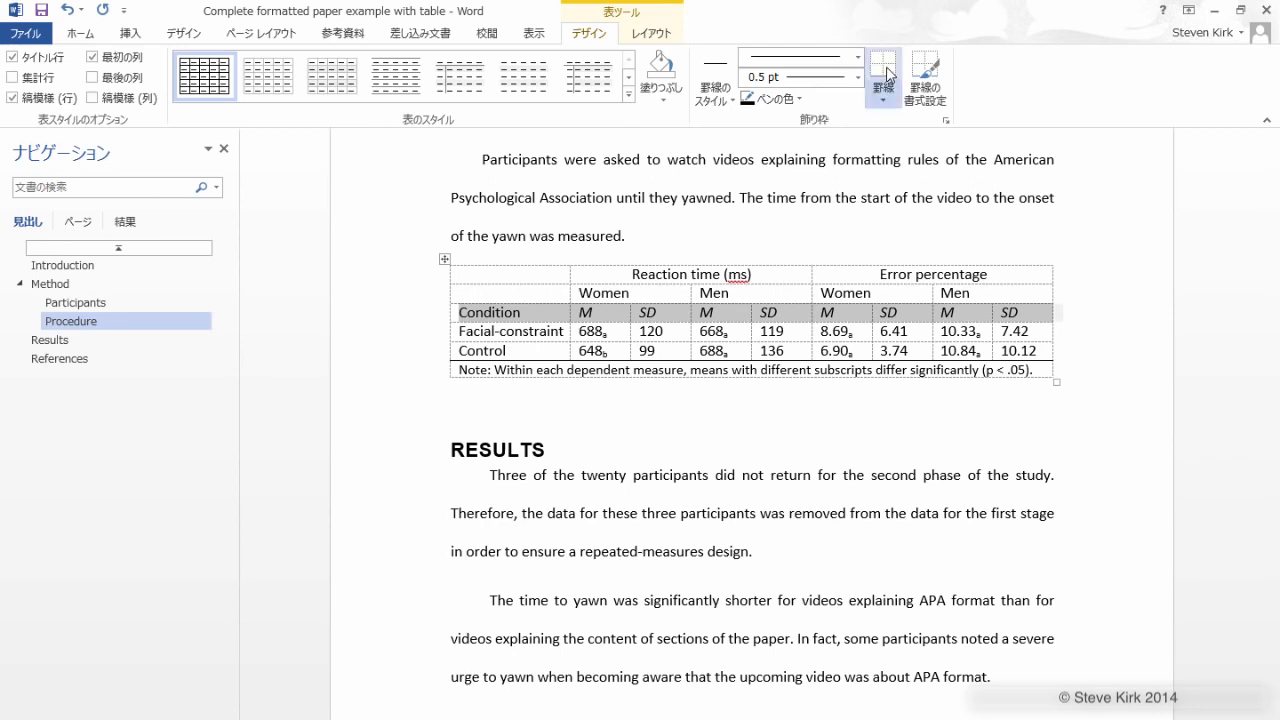
Step: Add a bottom border beneath the Women and Men heading cells and beneath the Reaction time (ms) and Error percentage cells
drag(581, 292, 1030, 292)
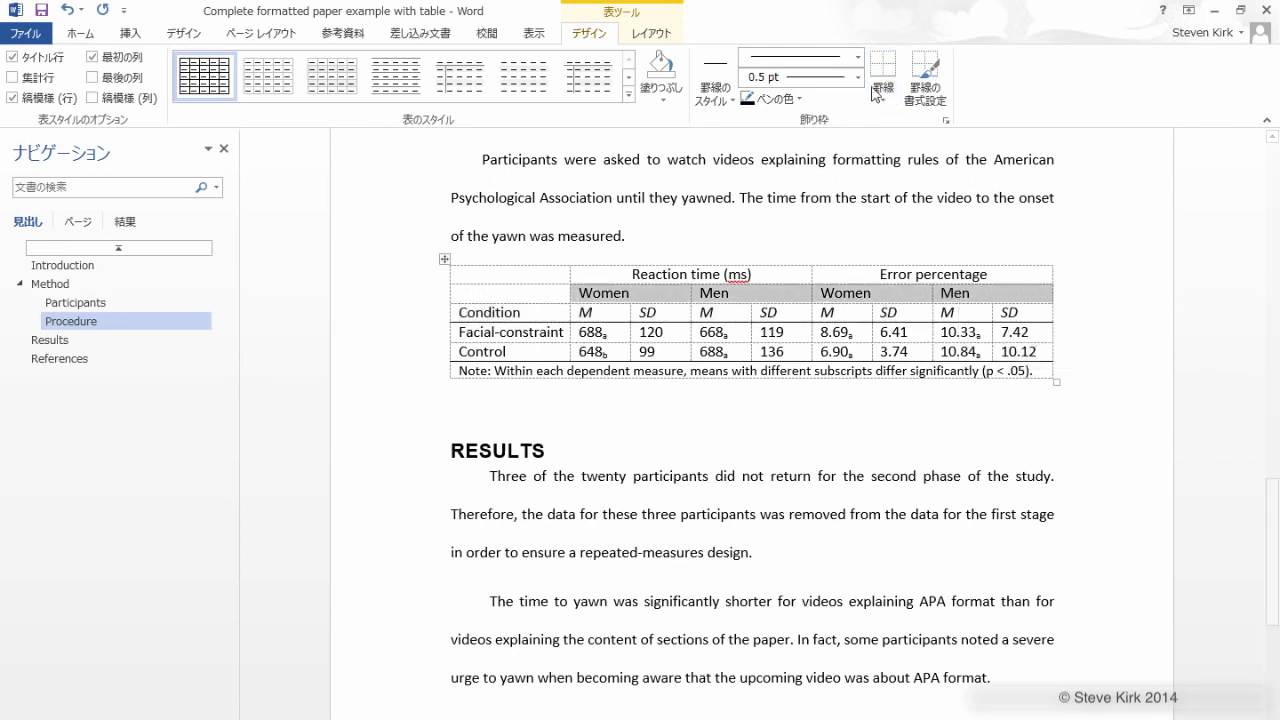
click(883, 76)
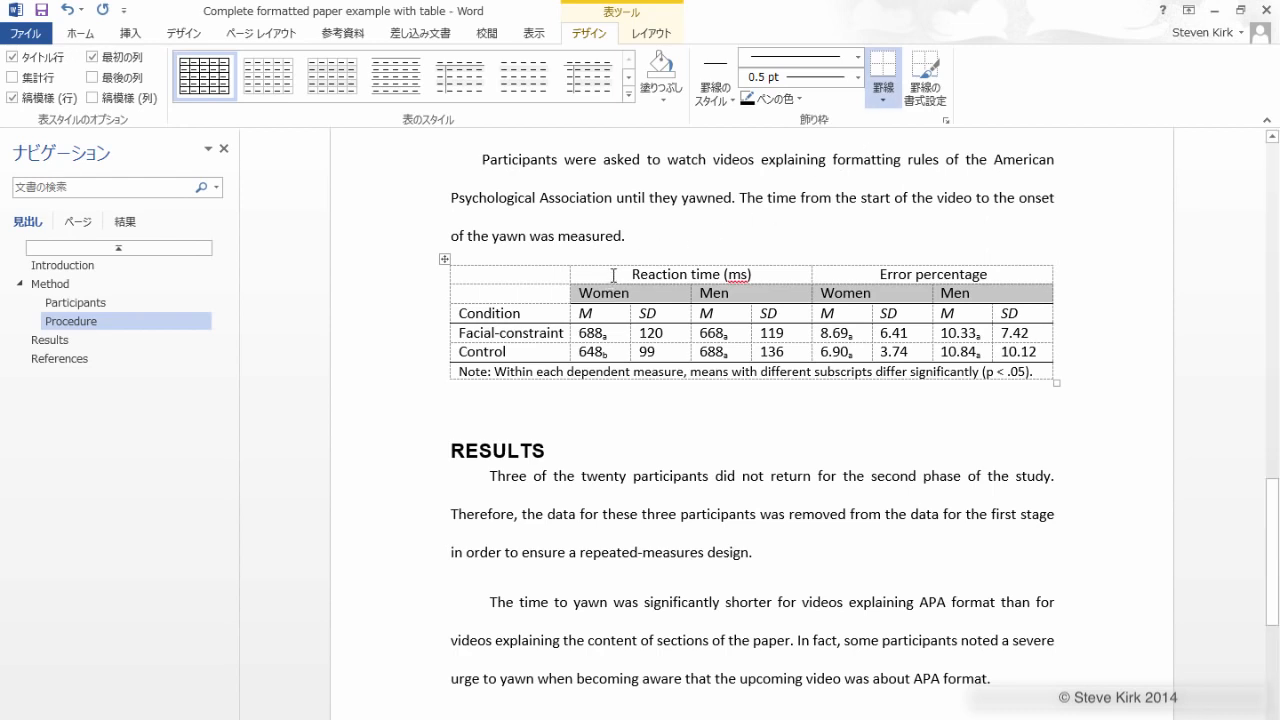
drag(613, 275, 866, 278)
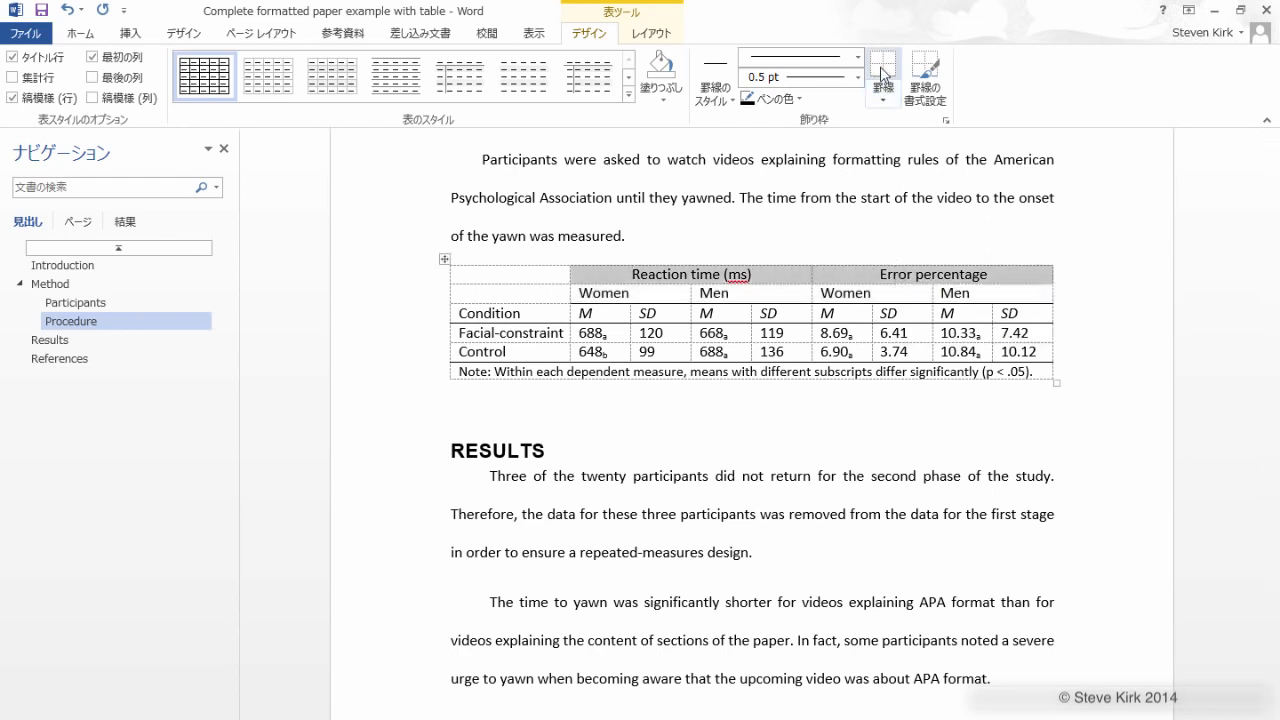
click(883, 76)
click(590, 436)
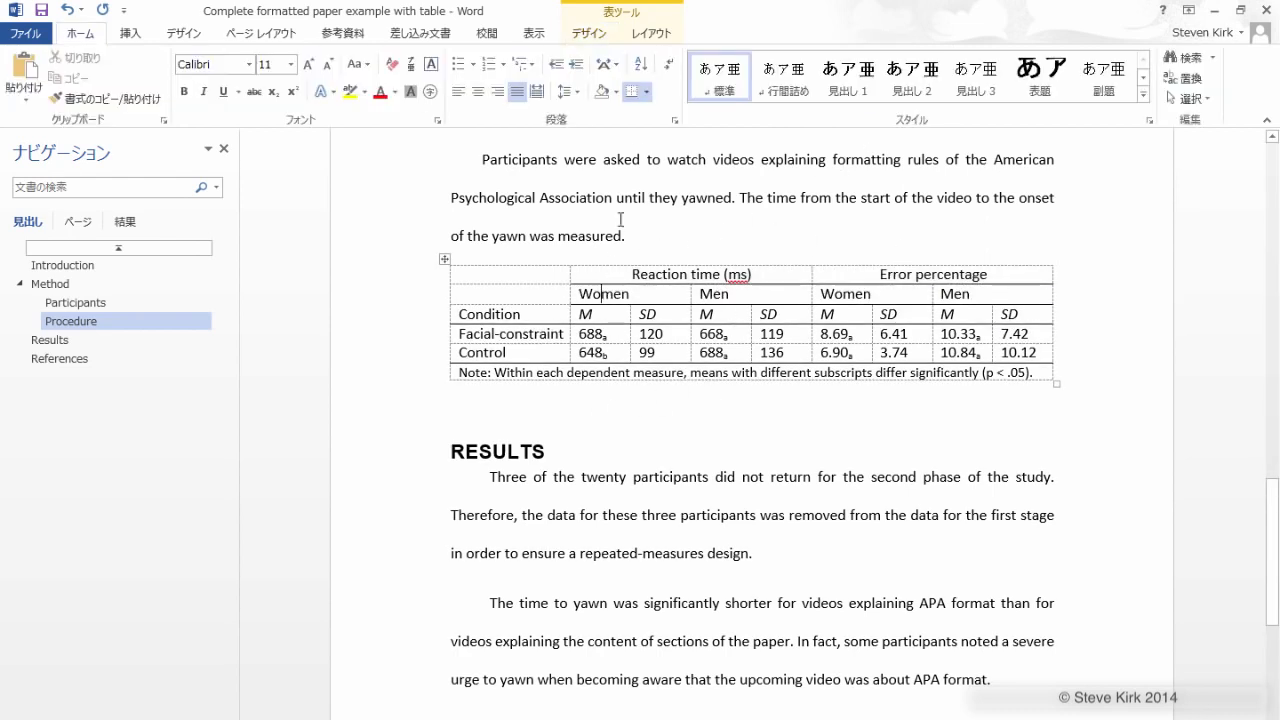
Step: Hide the table gridlines and deselect the table
click(651, 33)
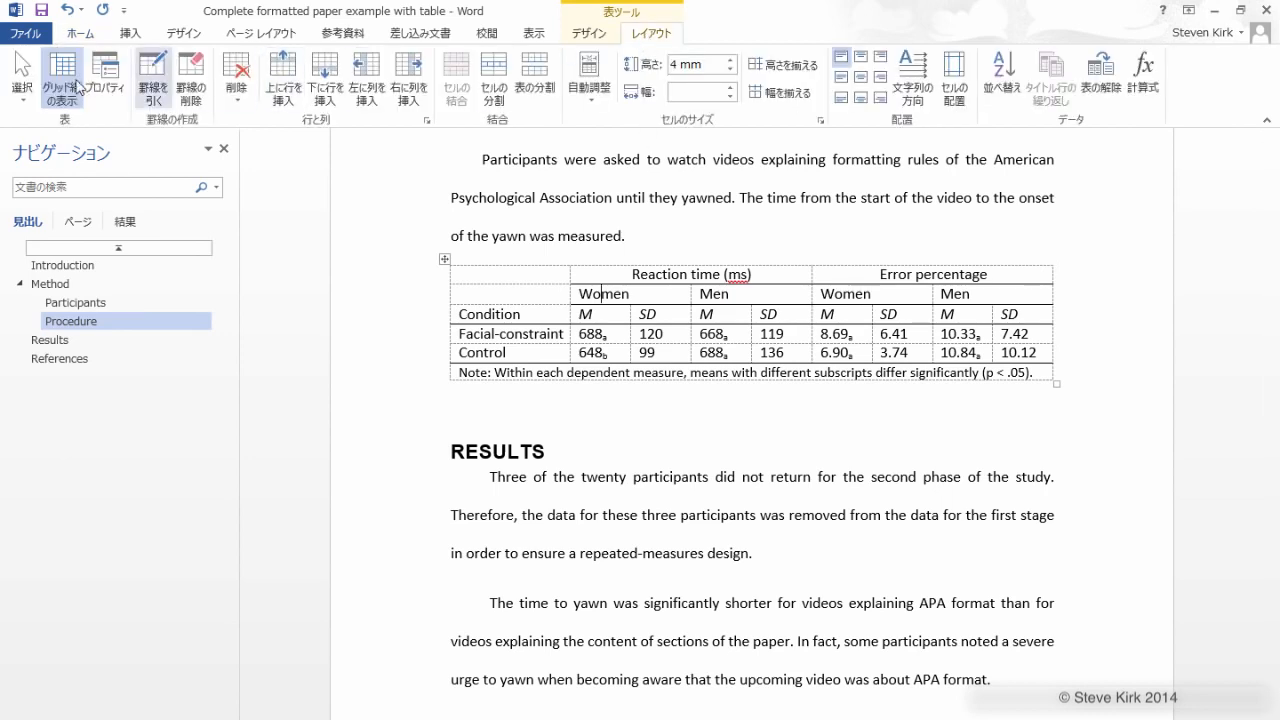
click(60, 70)
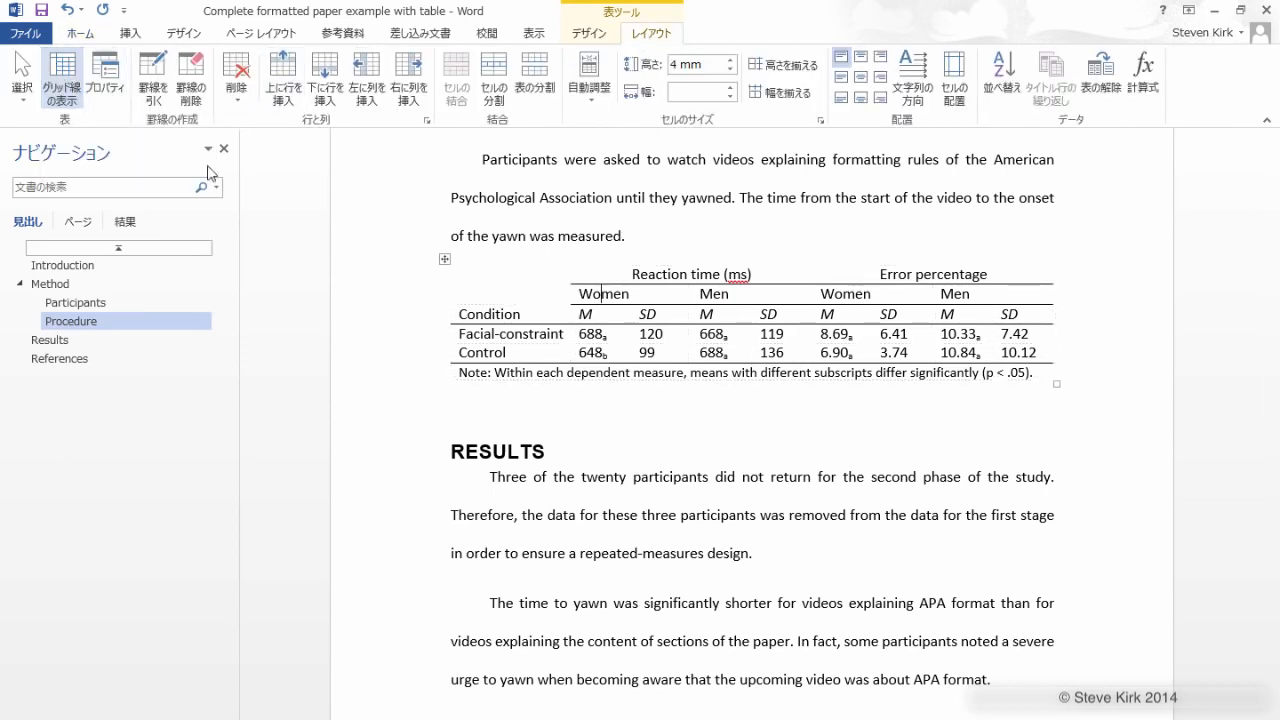
click(577, 450)
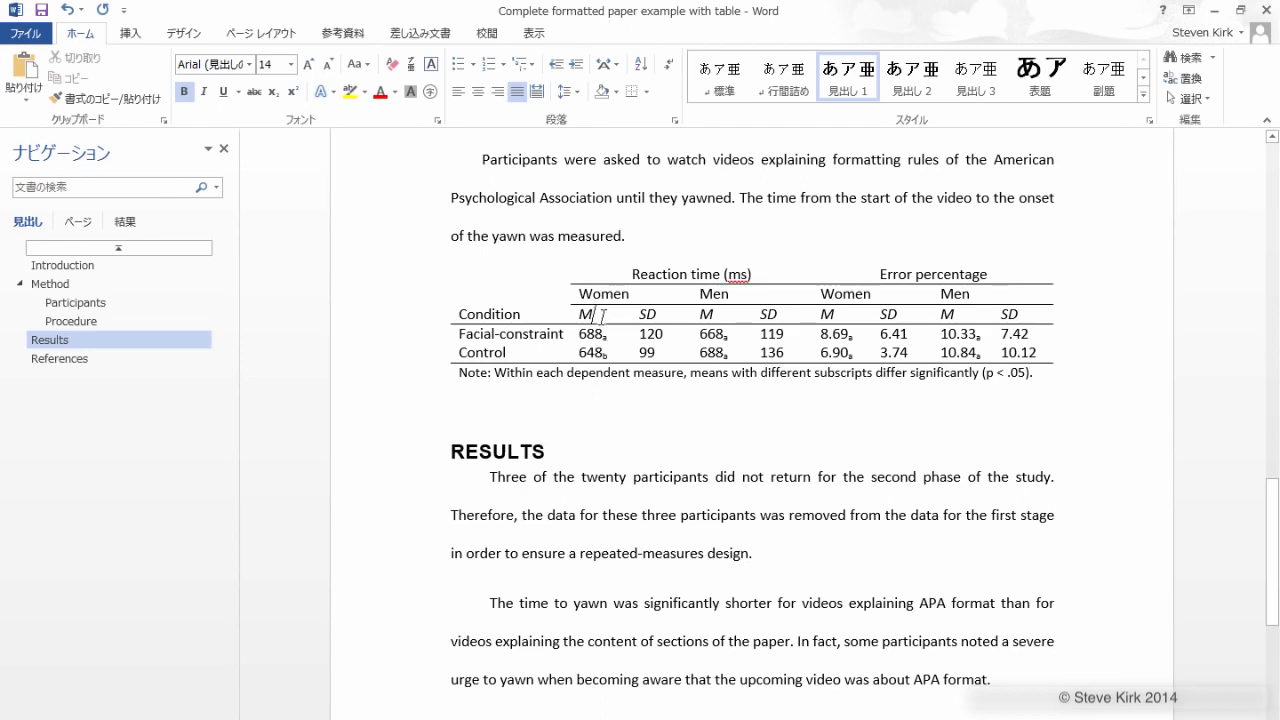
Step: Insert the caption "Table 1 Mean reaction times and percentage of errors by facial condition and sex of participant" above the table
click(601, 316)
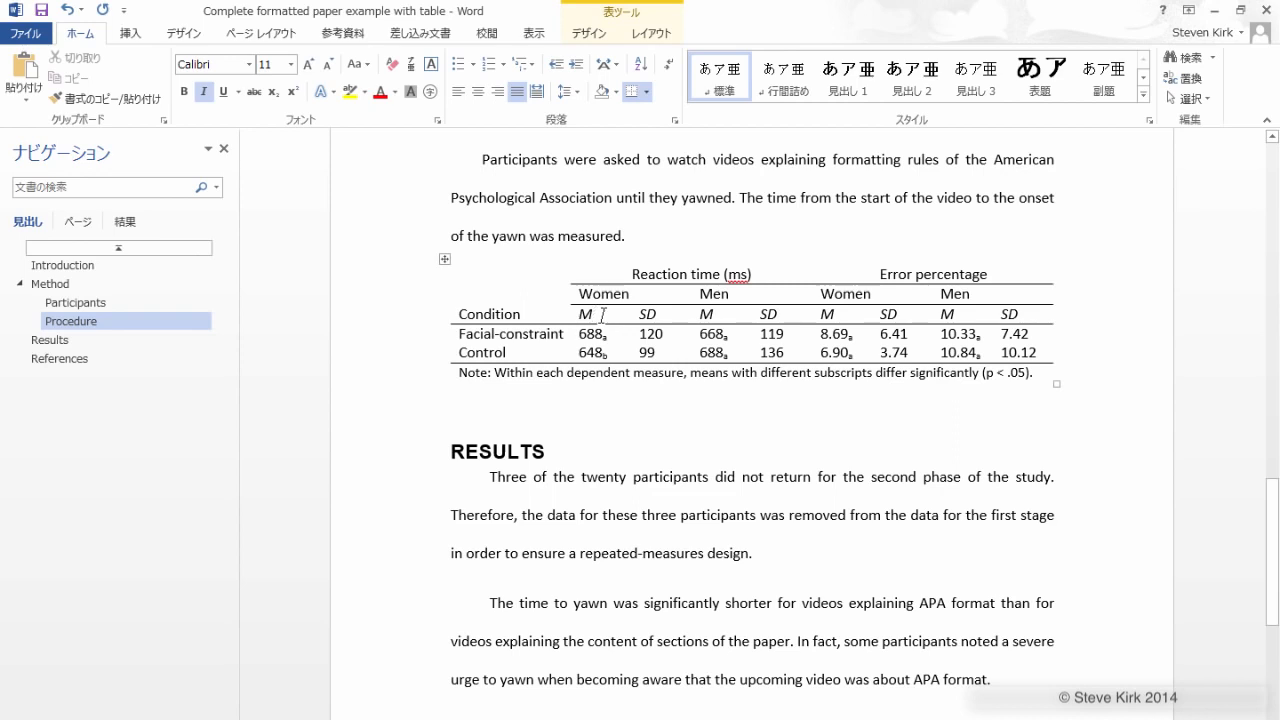
click(444, 259)
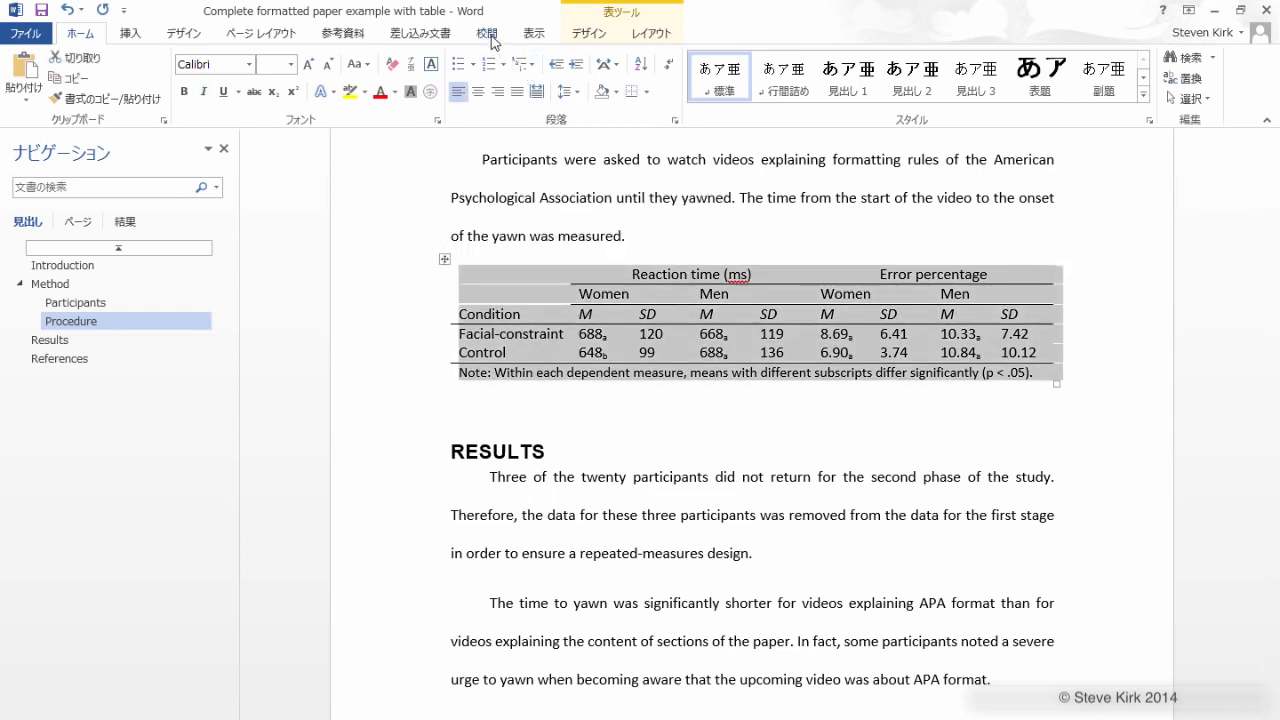
click(347, 35)
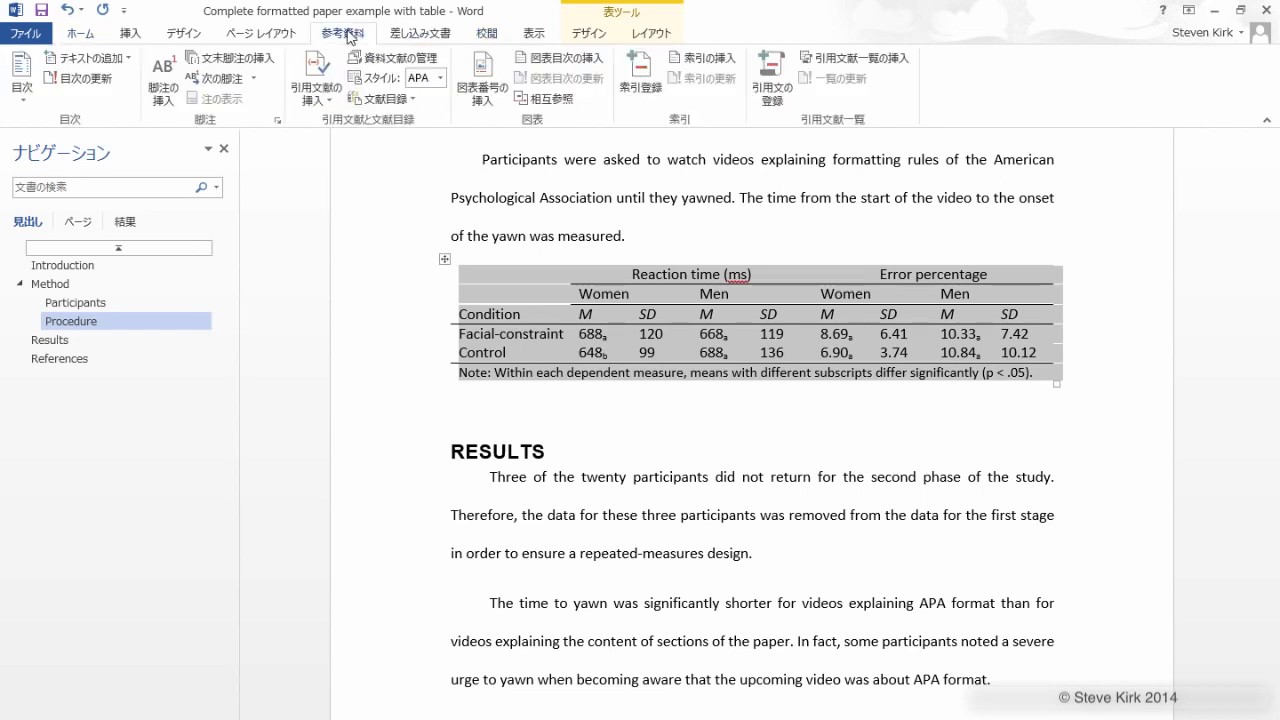
click(483, 72)
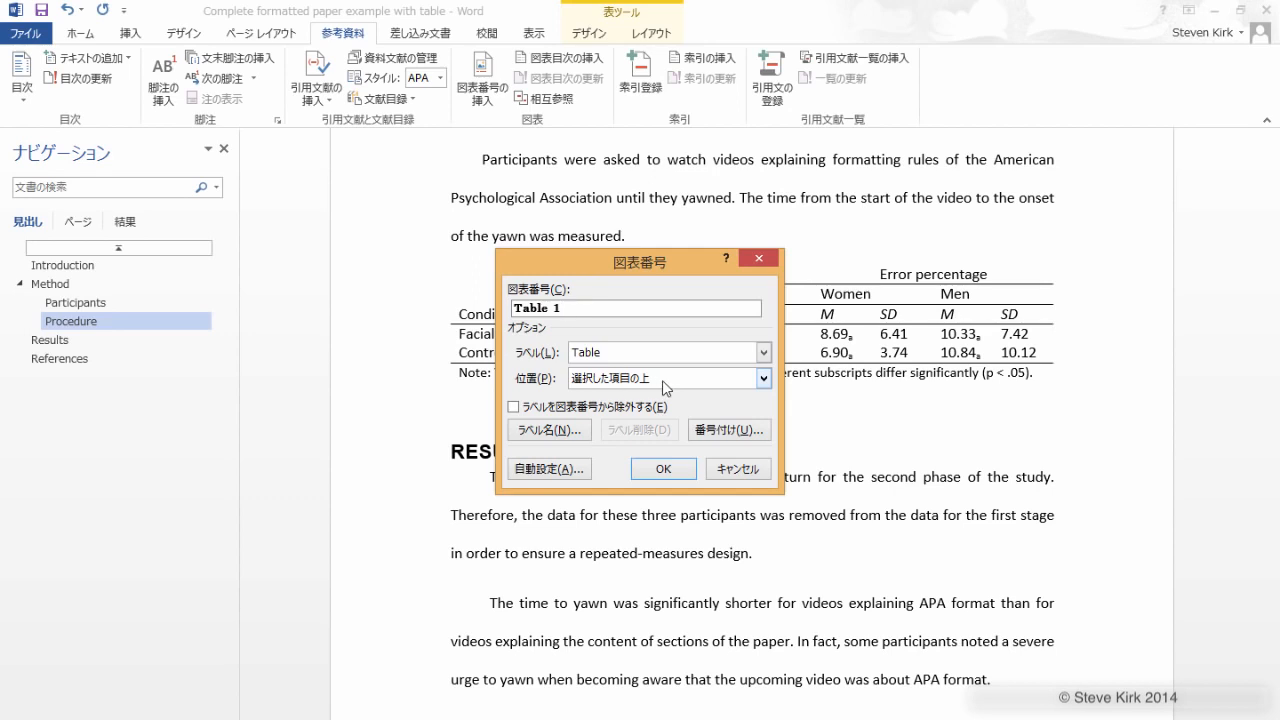
click(662, 469)
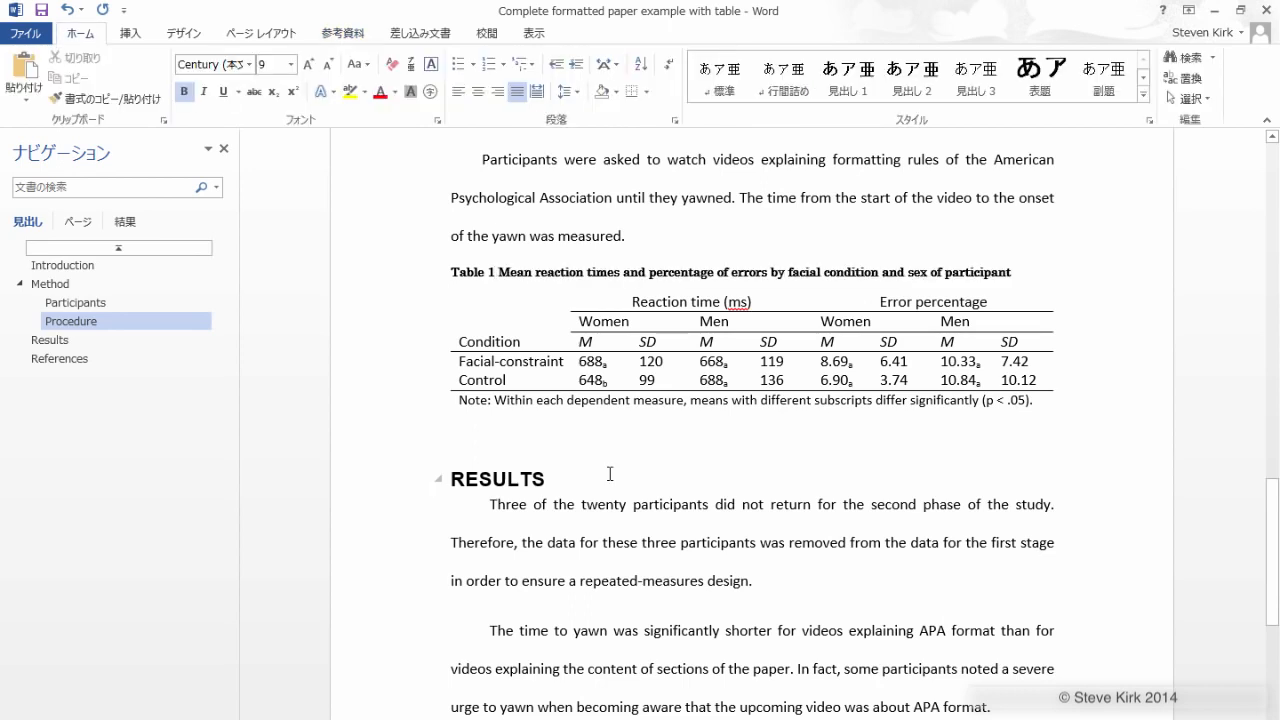
Step: Insert a parenthesized cross-reference to Table 1, label and number only, after "yawned" in the Procedure paragraph
scroll(612, 468, up, 1)
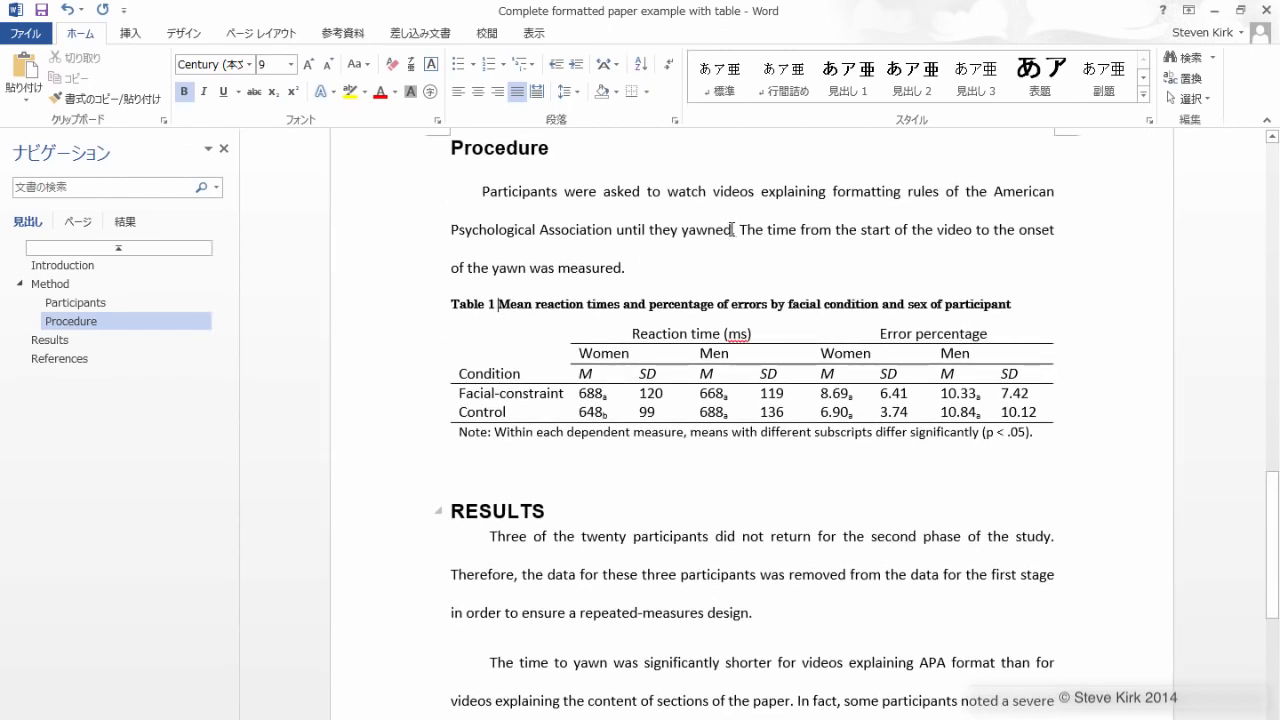
click(731, 229)
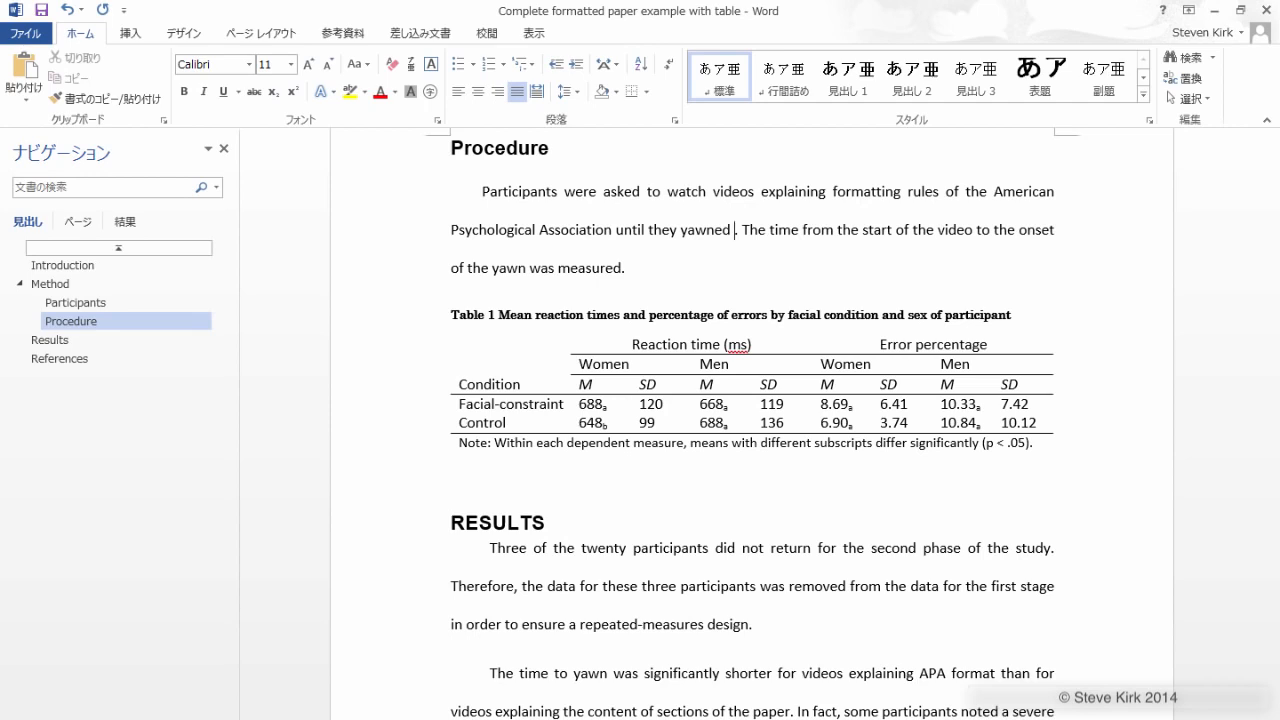
text(()
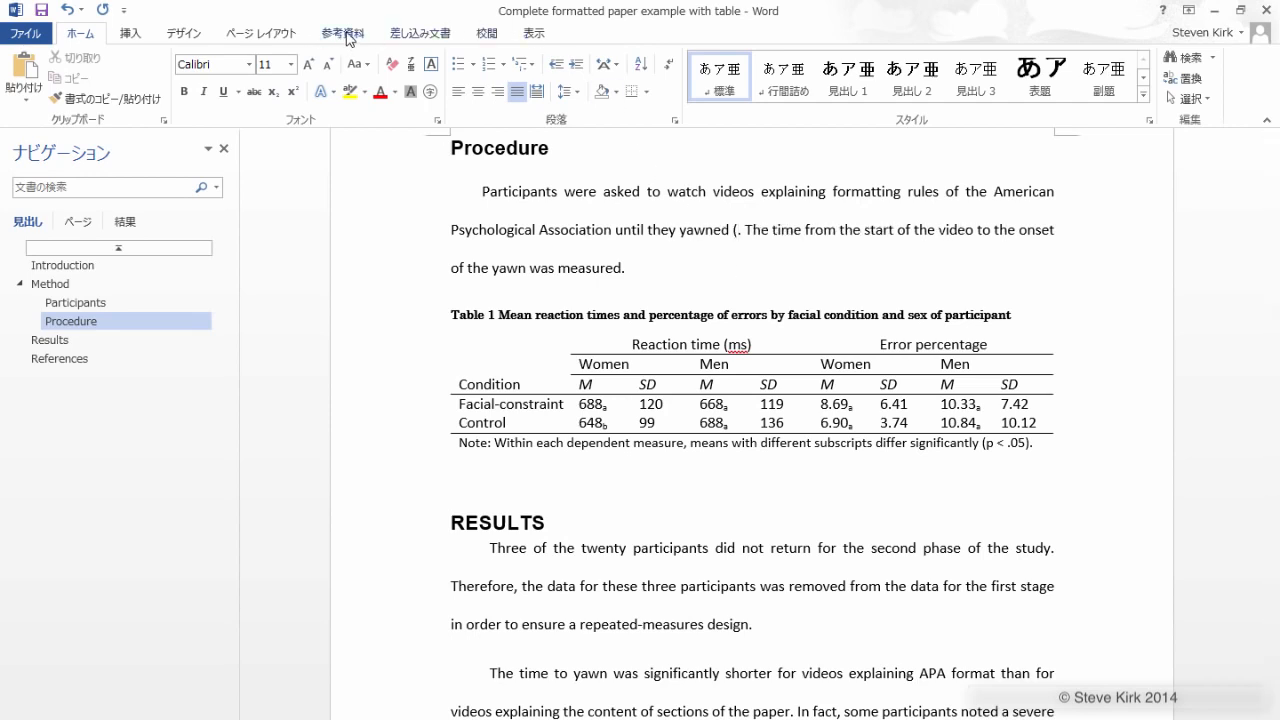
click(347, 35)
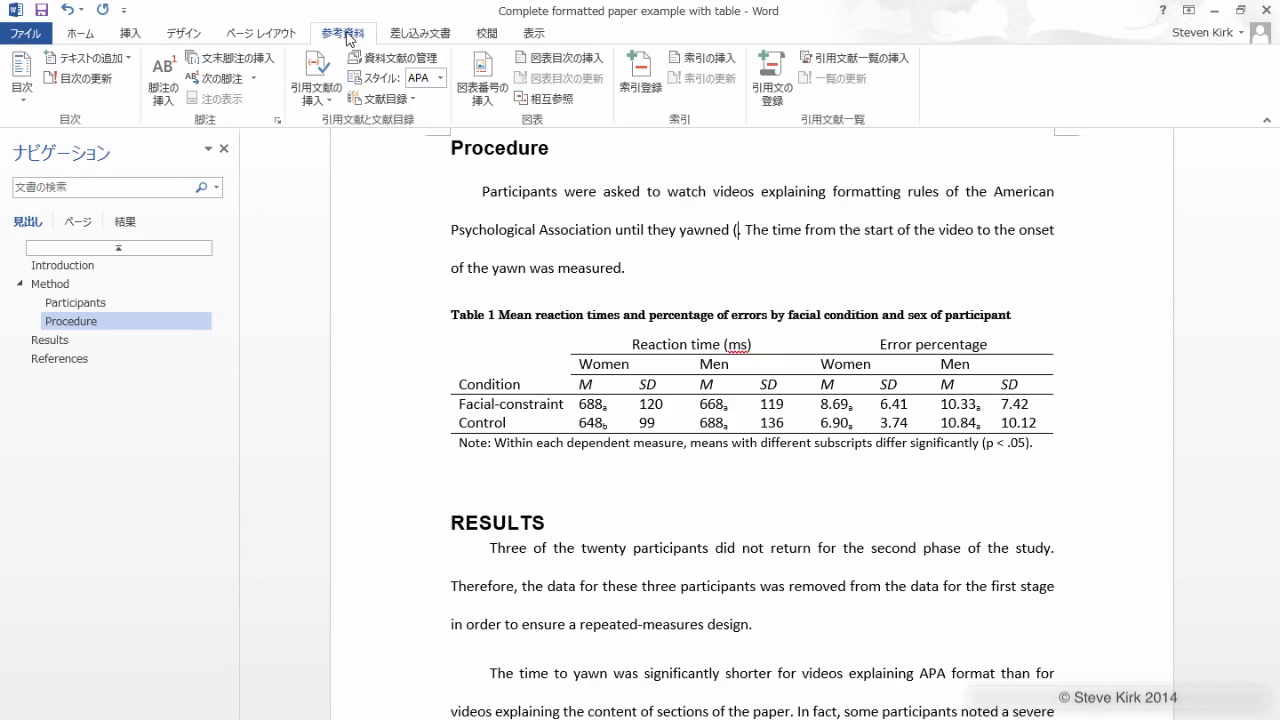
click(556, 102)
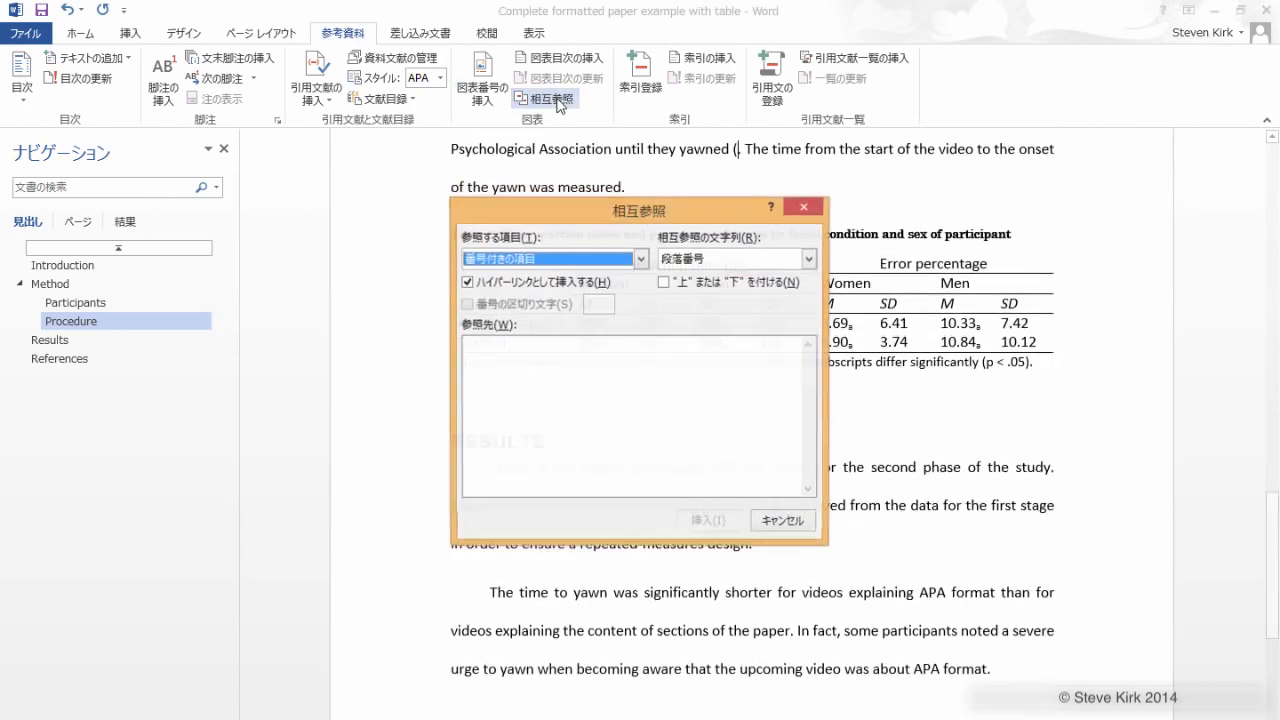
click(642, 262)
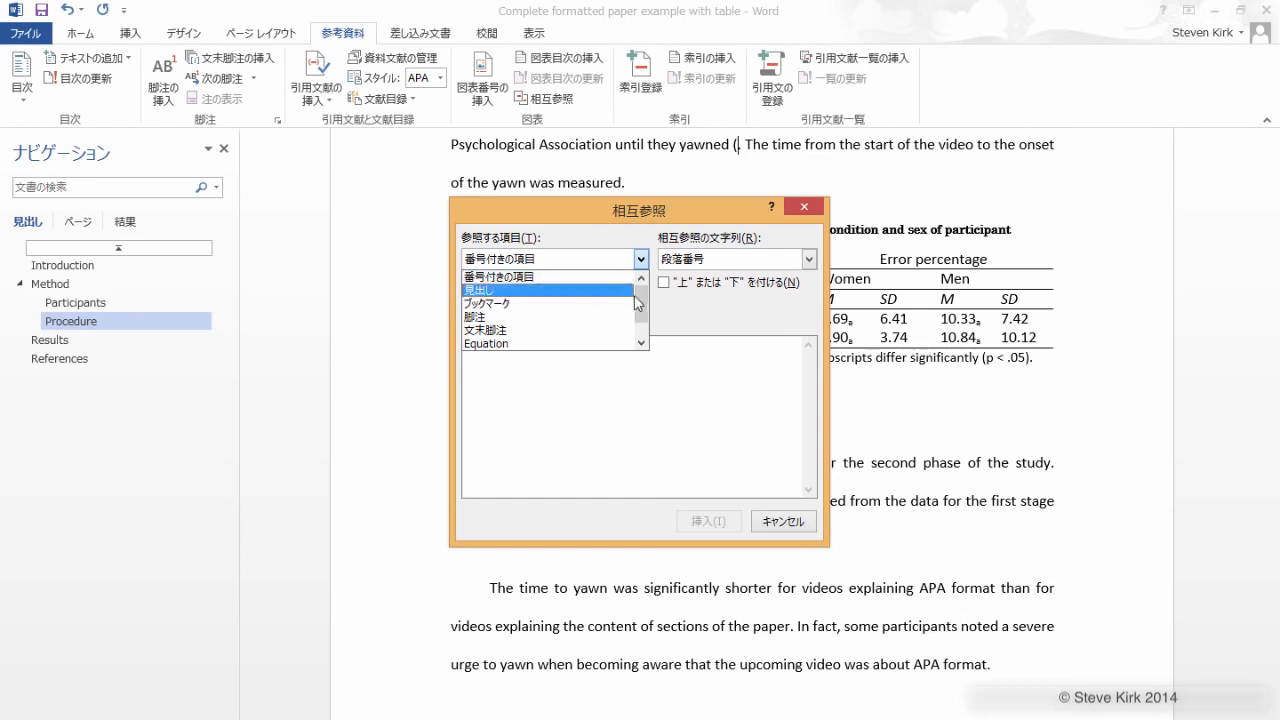
scroll(638, 303, down, 2)
click(505, 343)
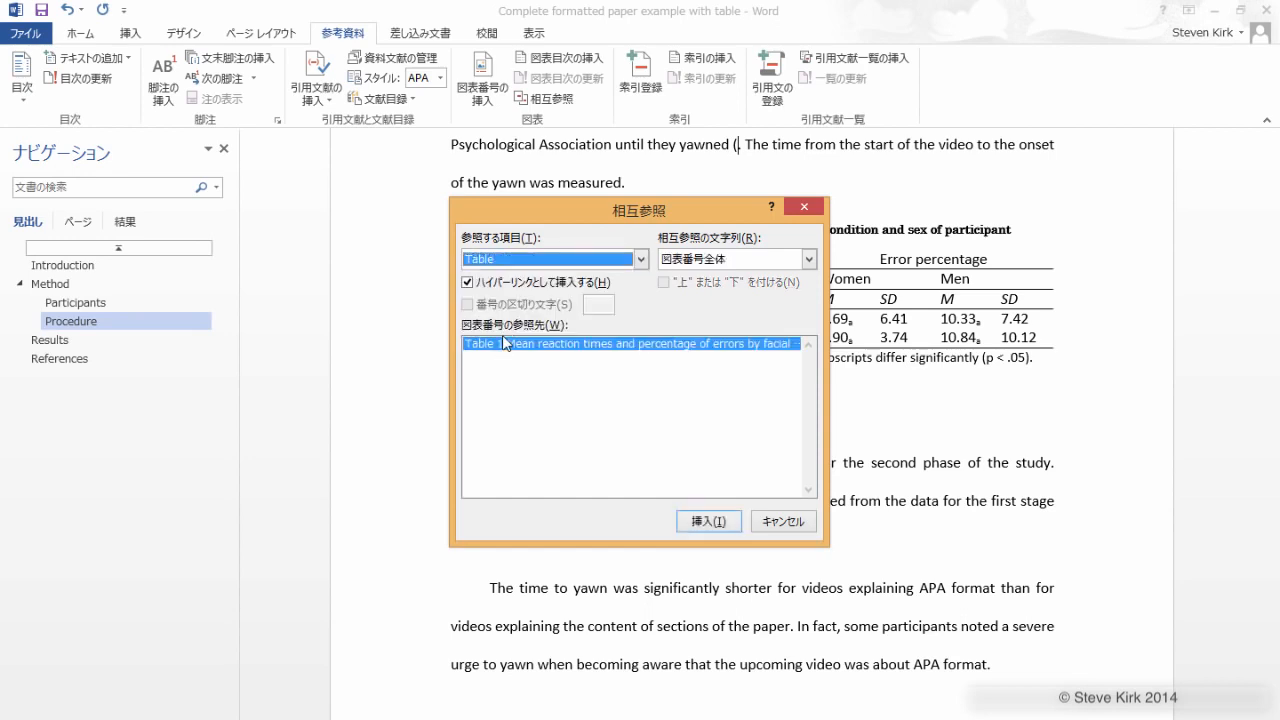
click(809, 260)
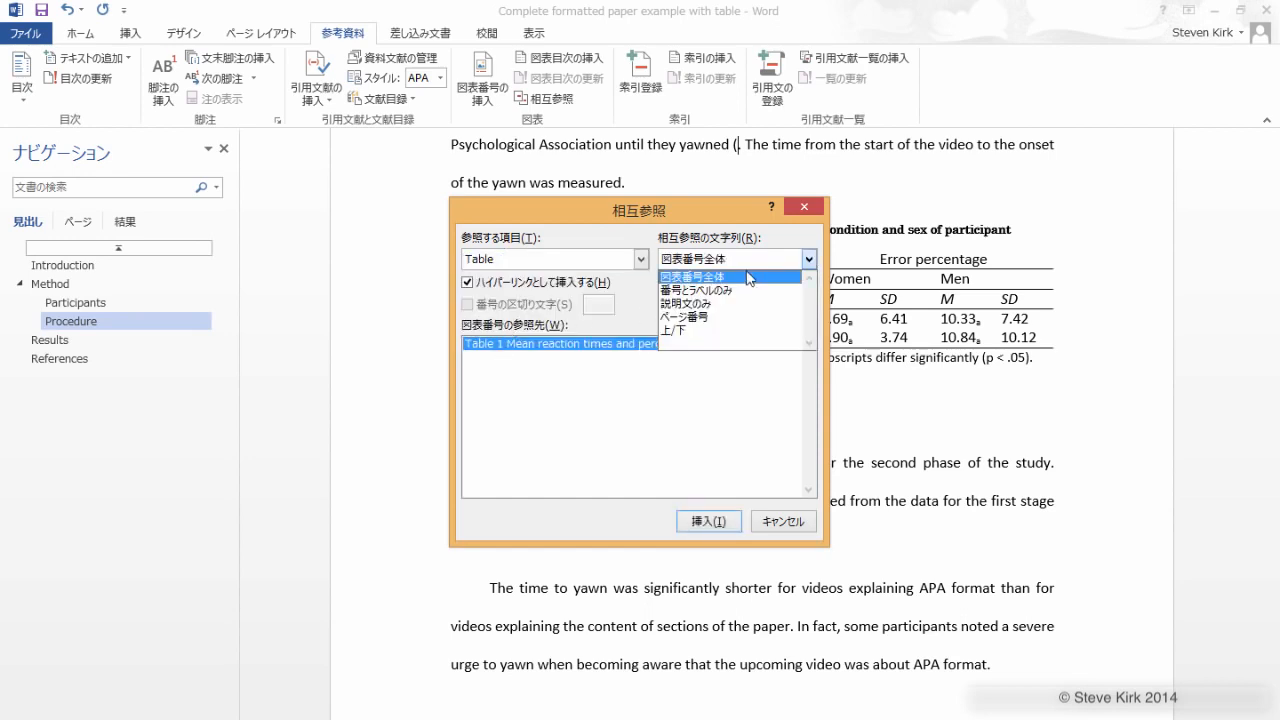
click(706, 292)
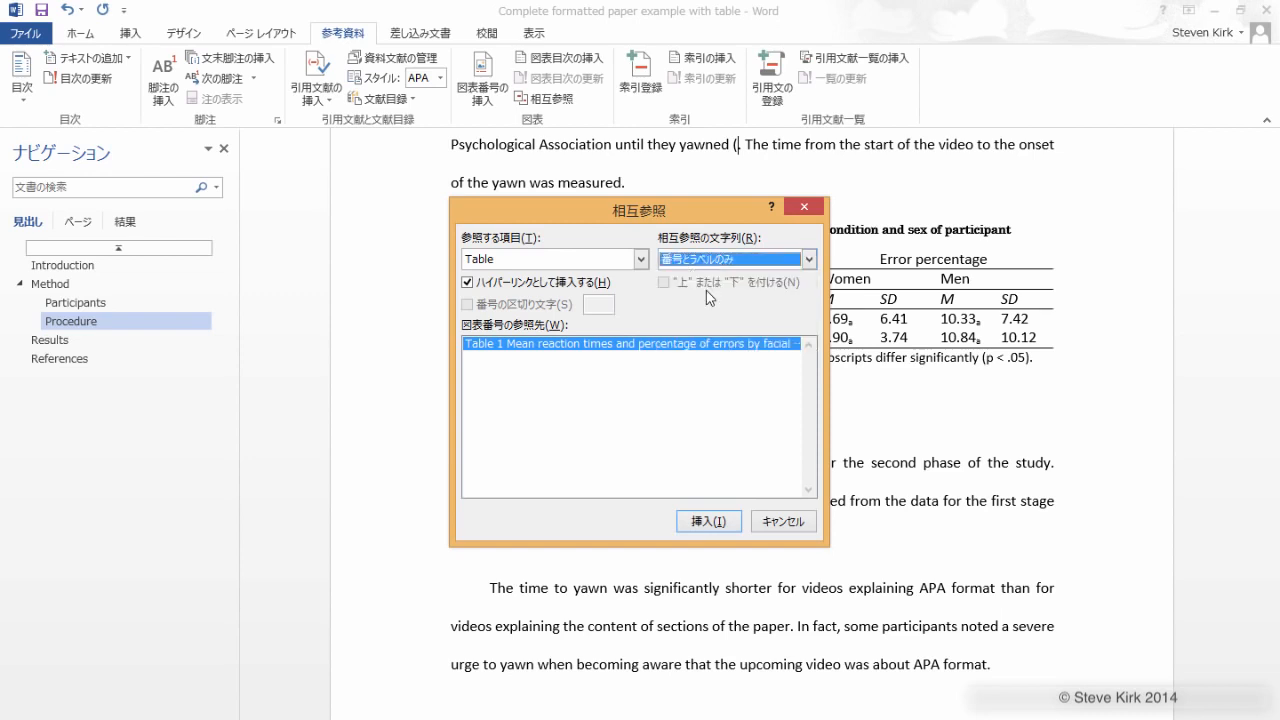
click(709, 521)
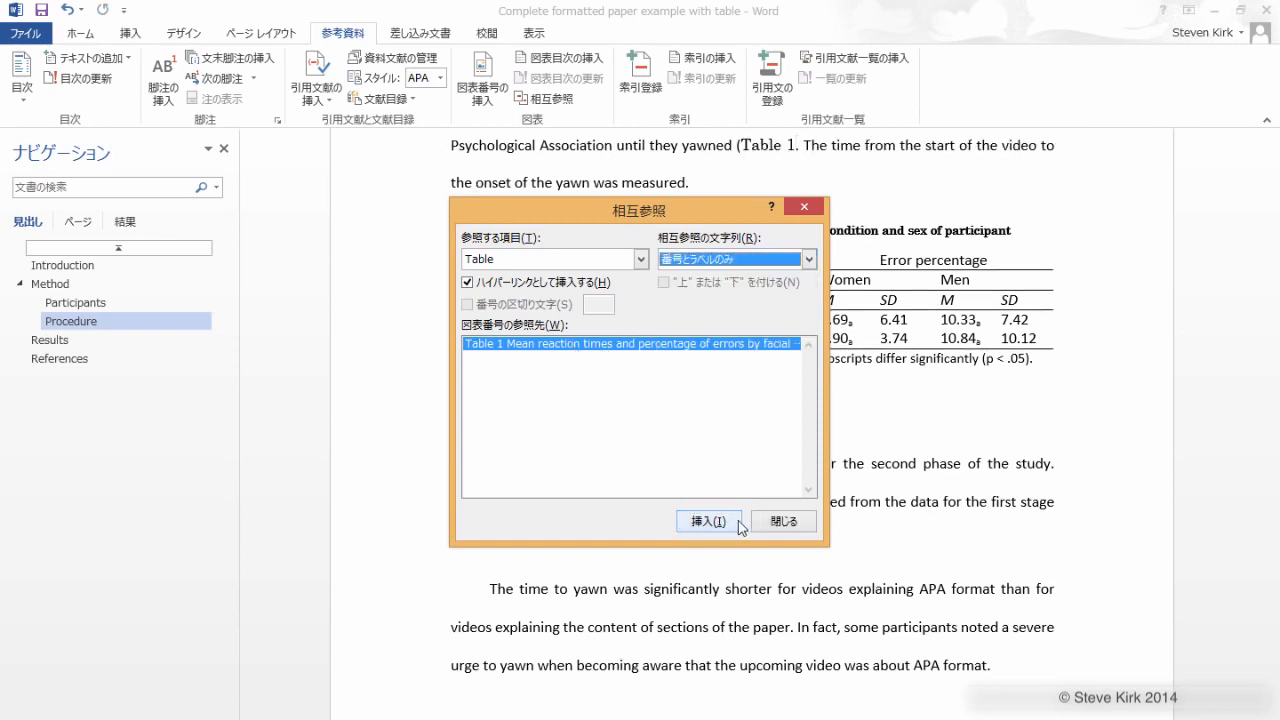
click(785, 521)
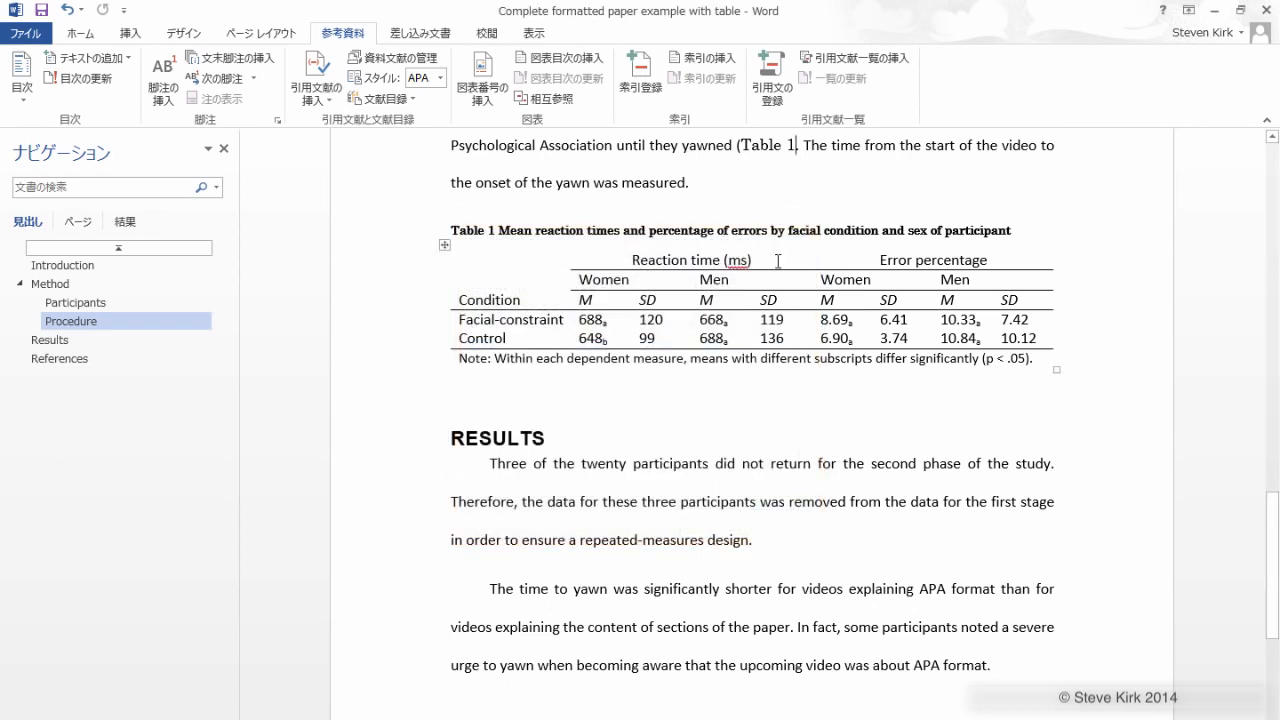
text())
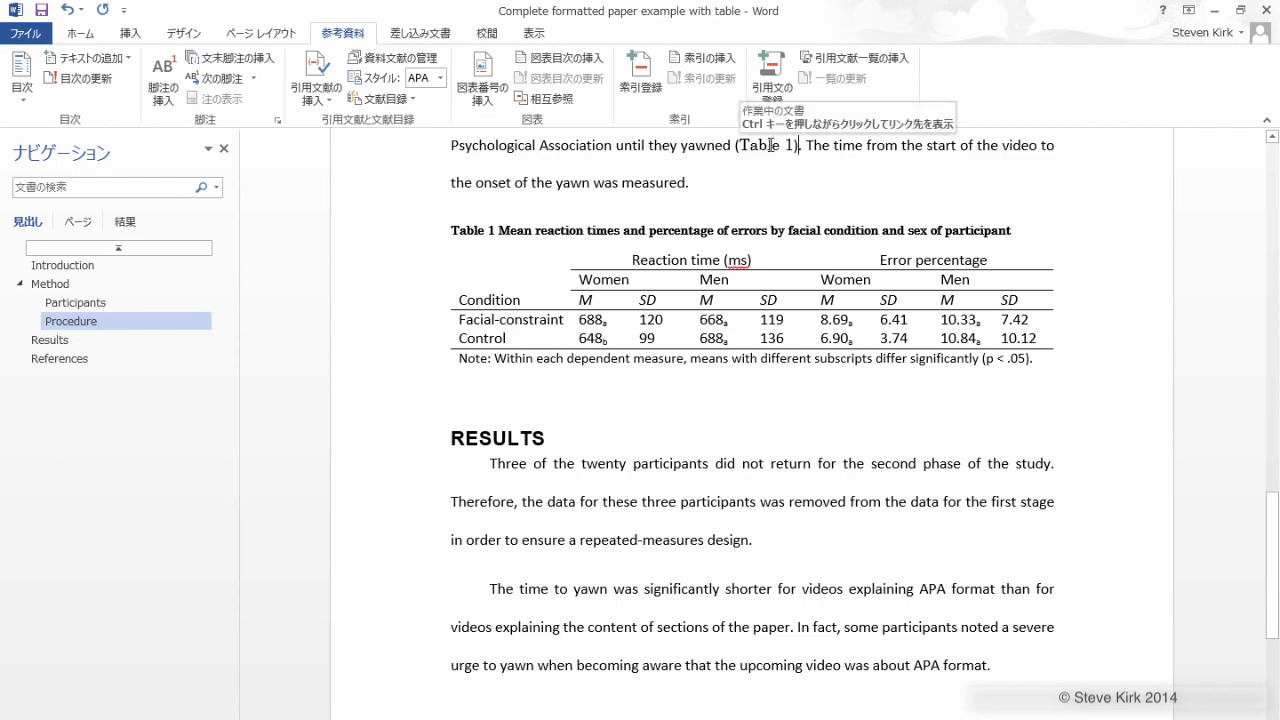
Step: Set the font of the line containing the Table 1 cross-reference to Calibri
click(410, 154)
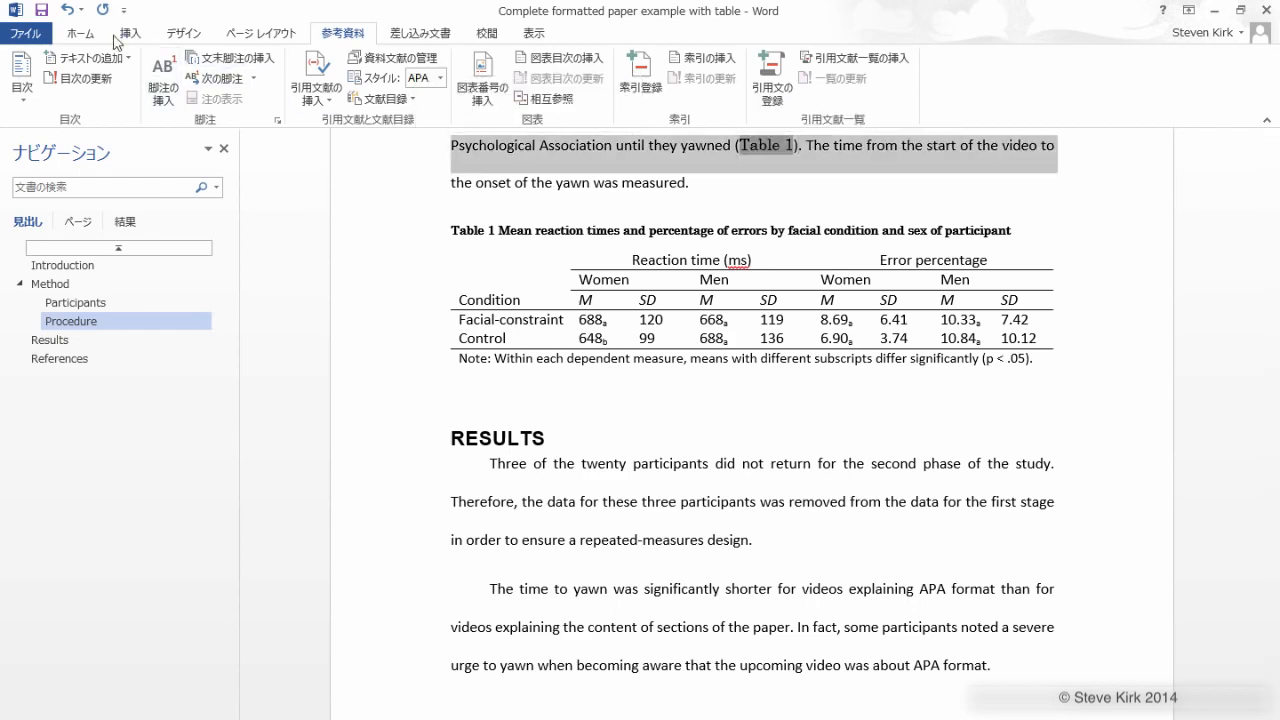
click(80, 33)
click(249, 64)
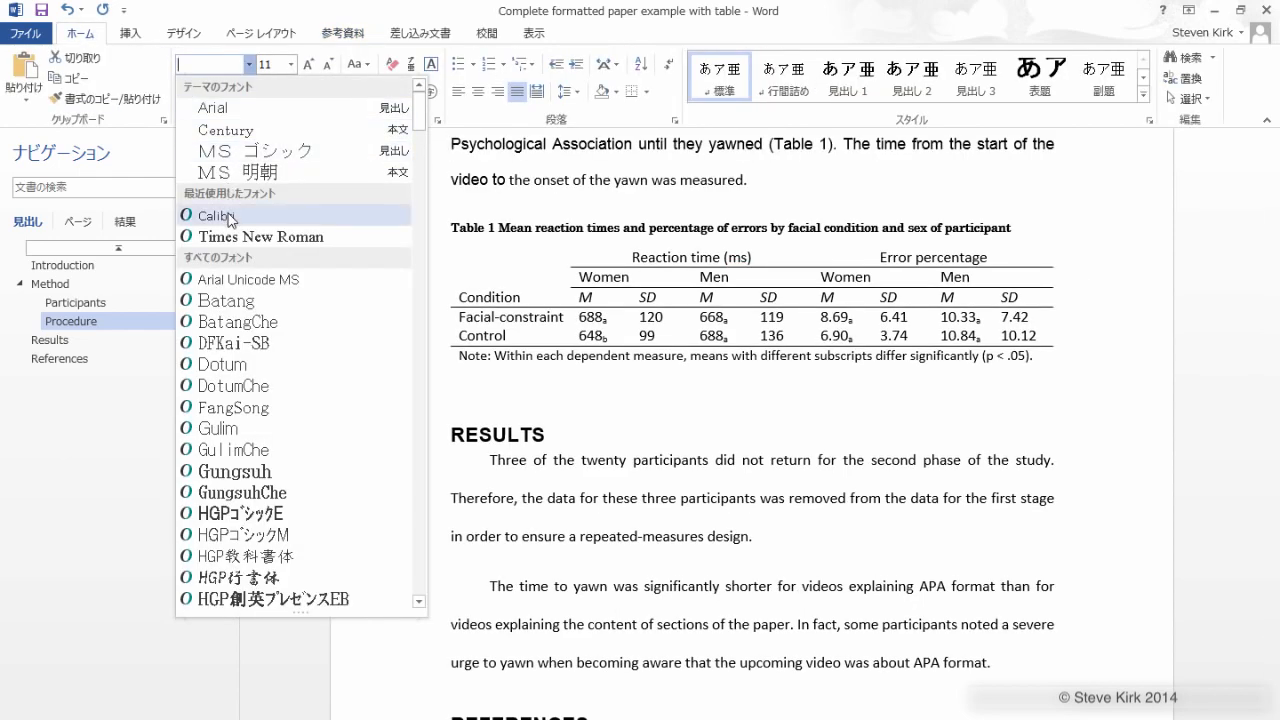
click(229, 217)
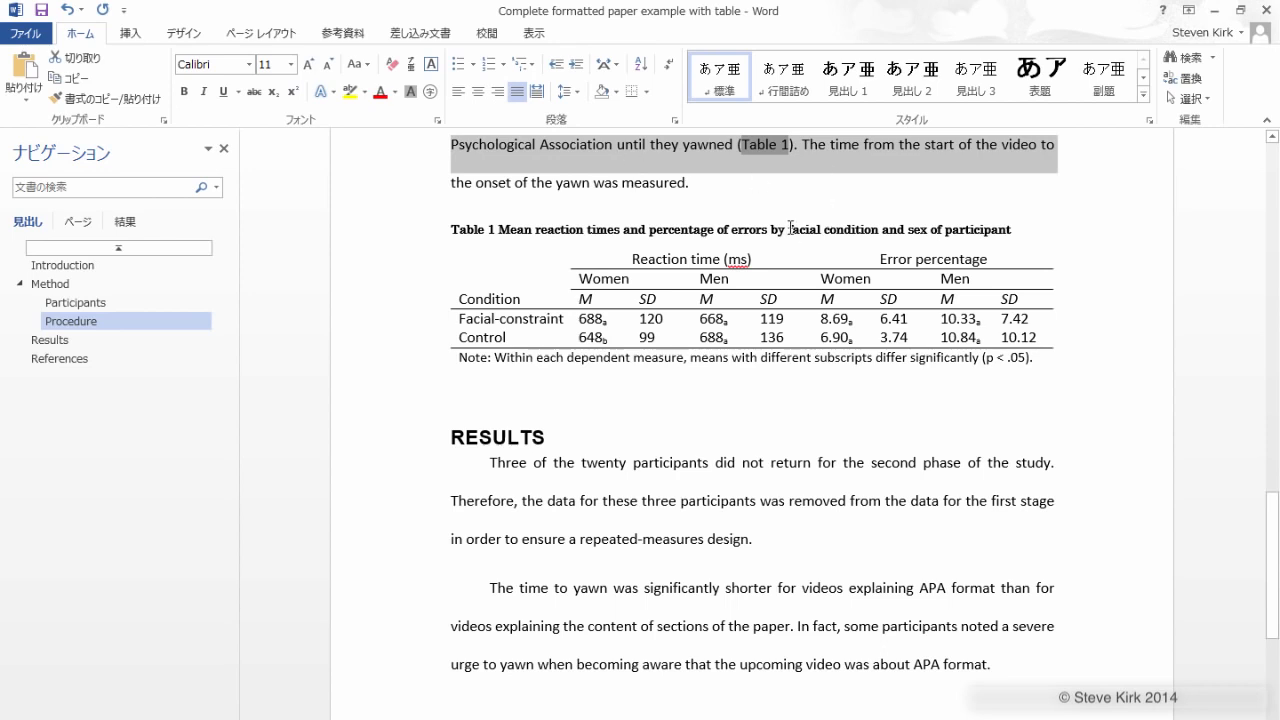
click(760, 463)
Step: Copy the medaka growth chart from the Error bar examples workbook in Excel and paste it into Word after the first Results paragraph
scroll(762, 300, up, 1)
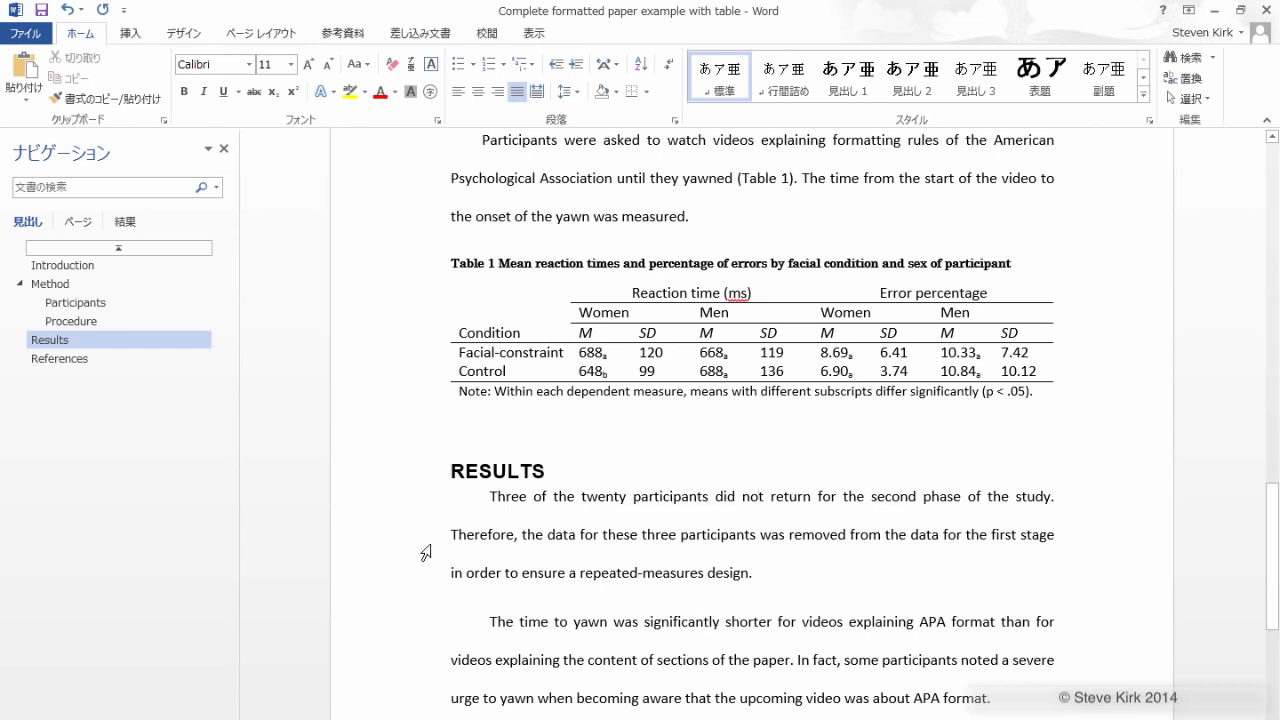
scroll(426, 553, down, 3)
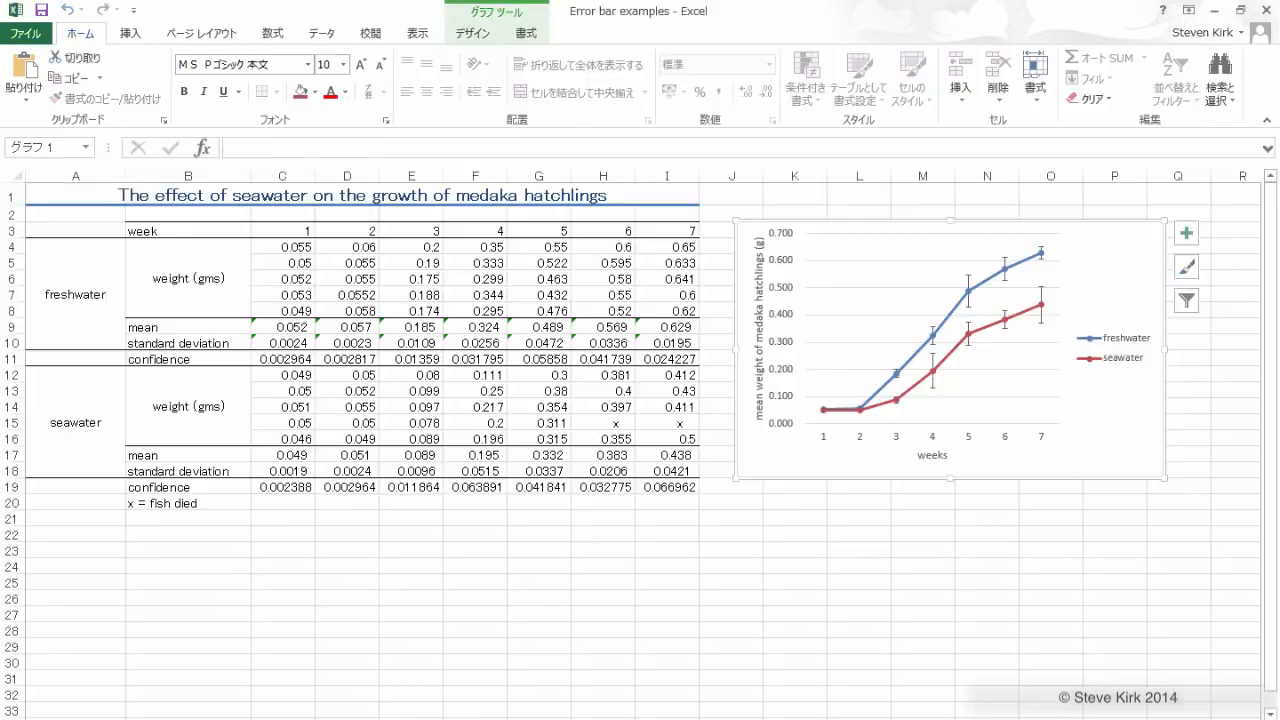
right_click(1112, 431)
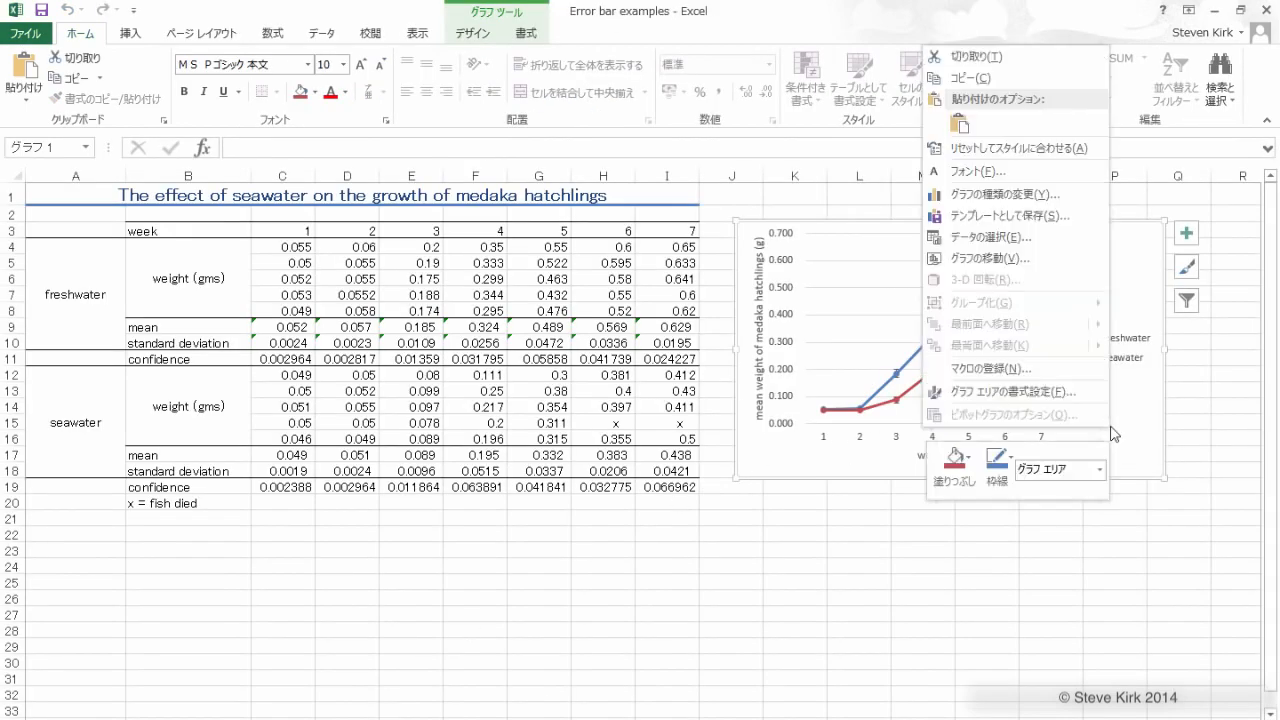
click(988, 82)
key(alt+Tab)
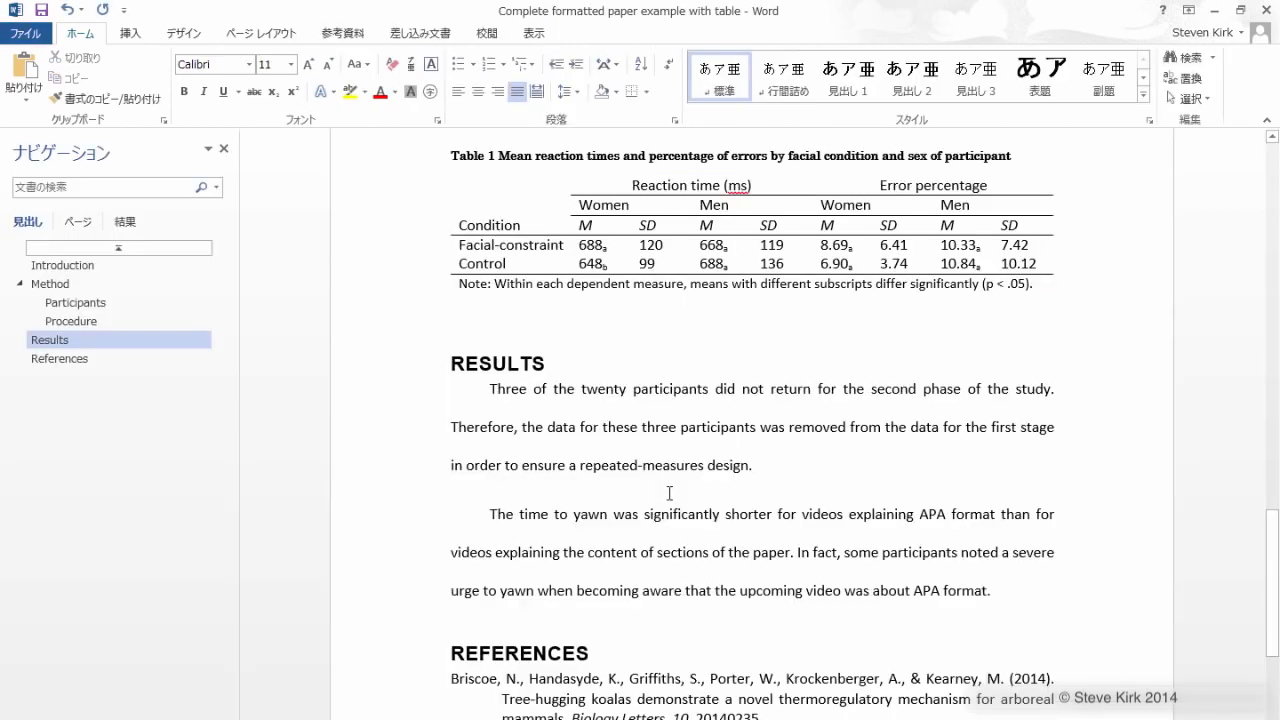
key(Return)
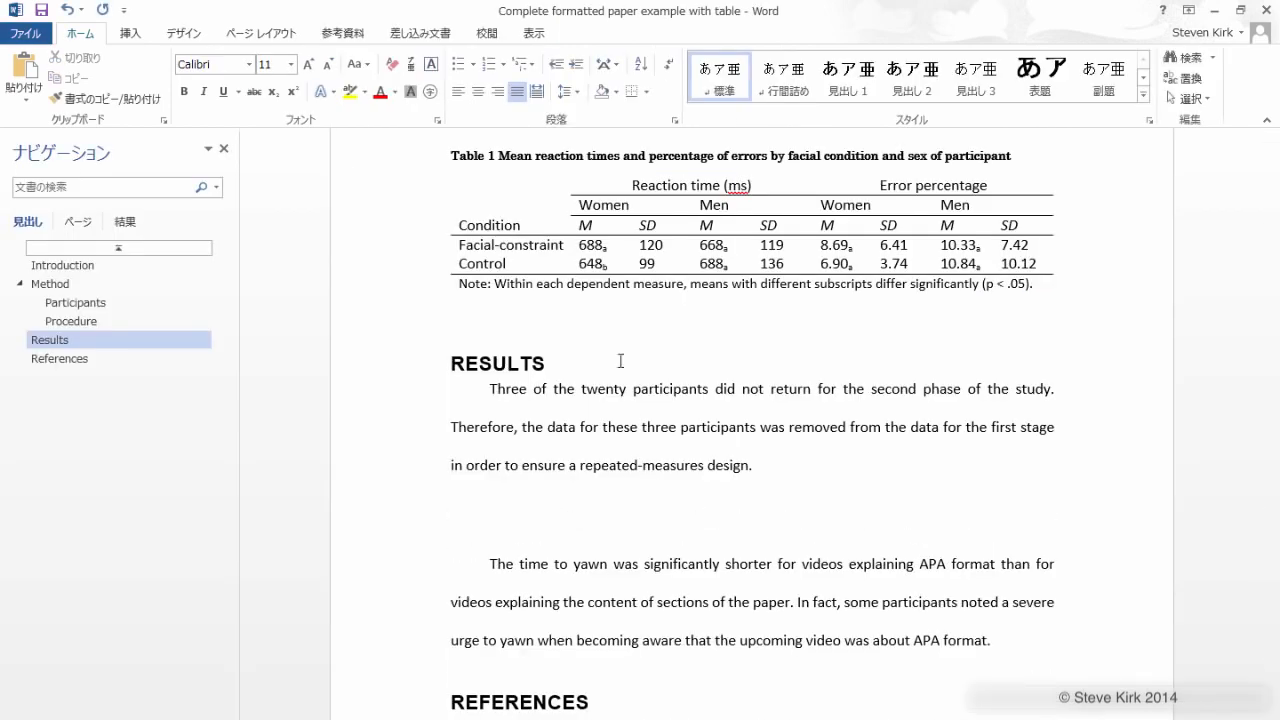
click(27, 70)
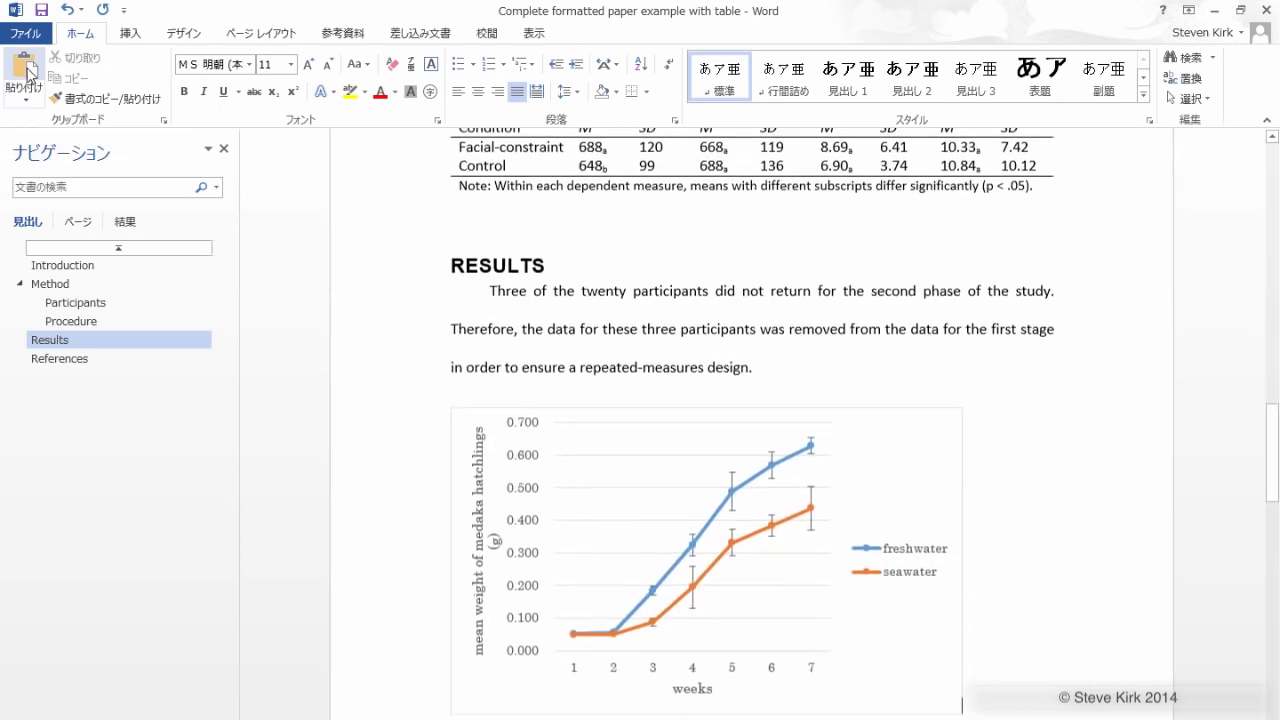